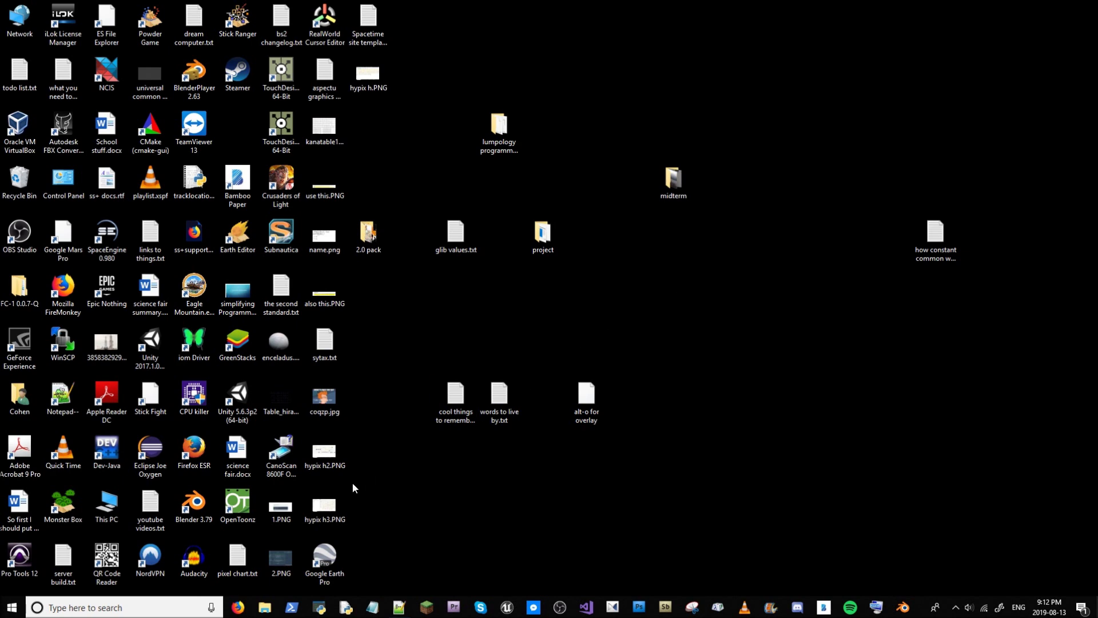
Step: Search Google for 'blender 2.8' and open the Blender 2.8 page on blender.org
left_click(227, 612)
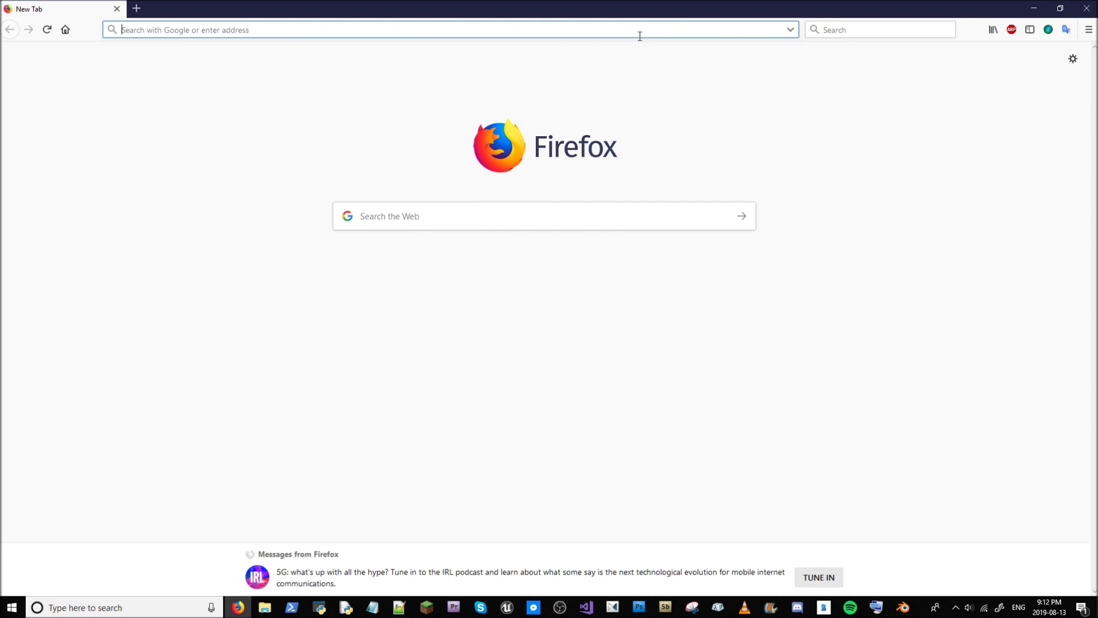
type("blender ")
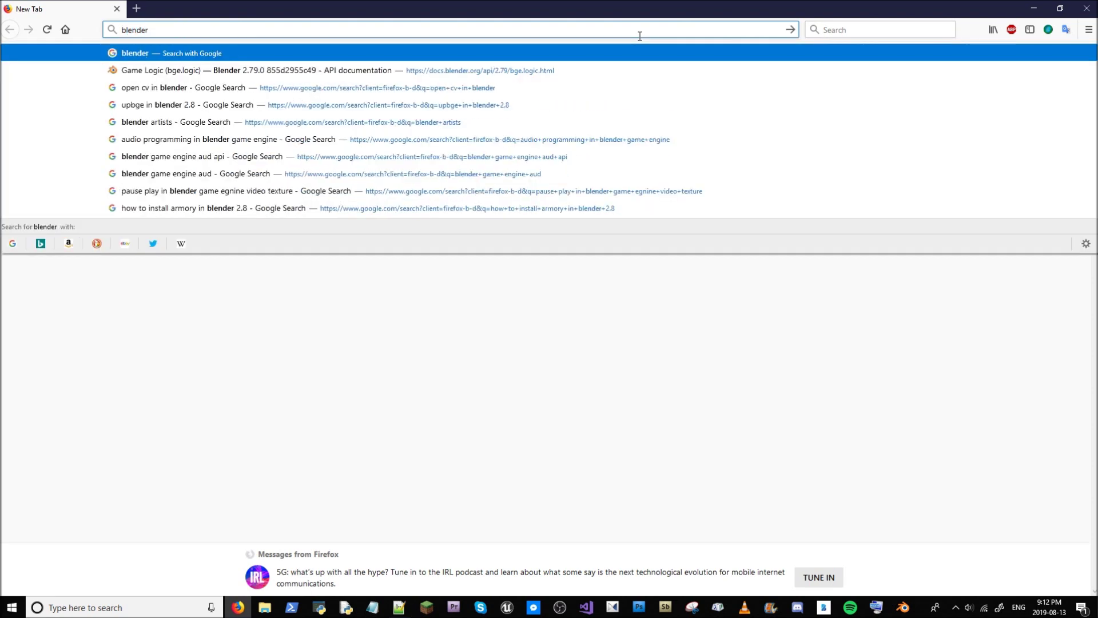
type("2.8")
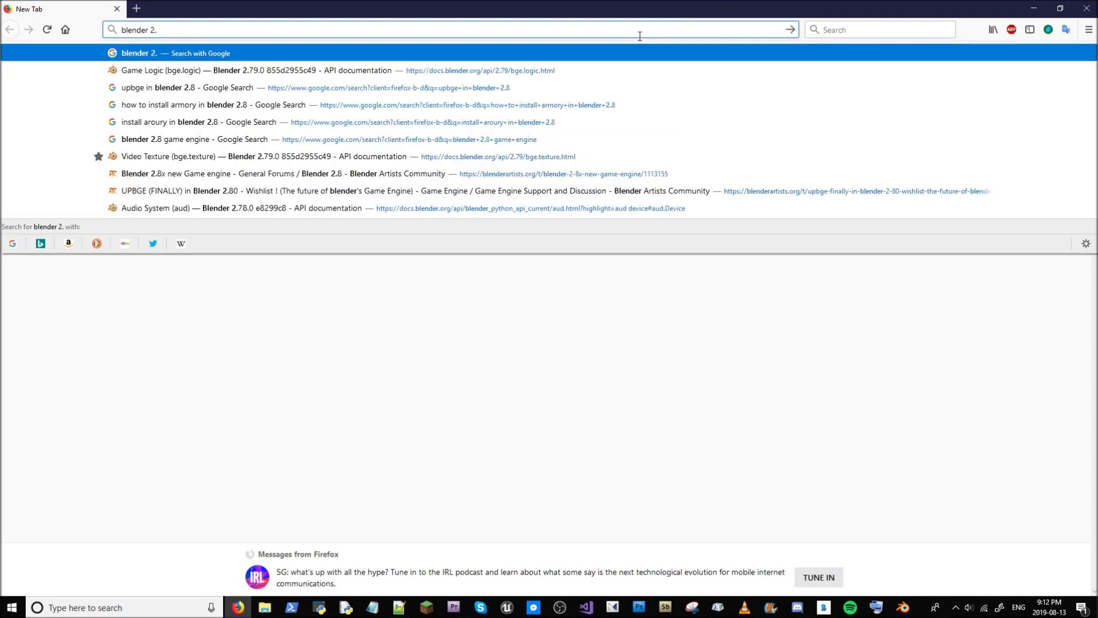
key("Return")
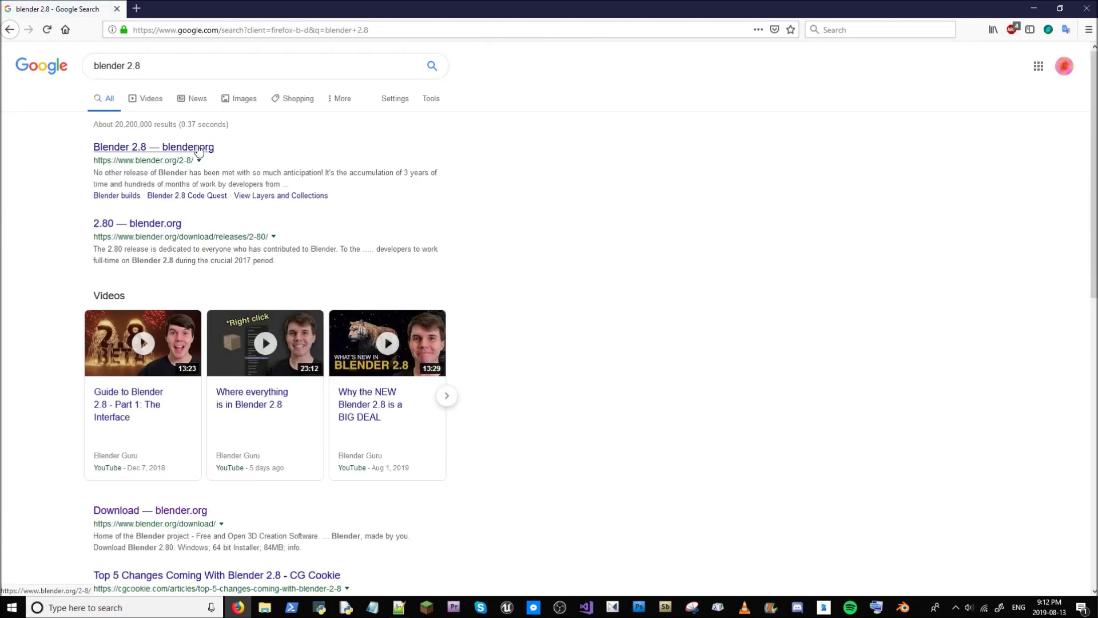
left_click(200, 149)
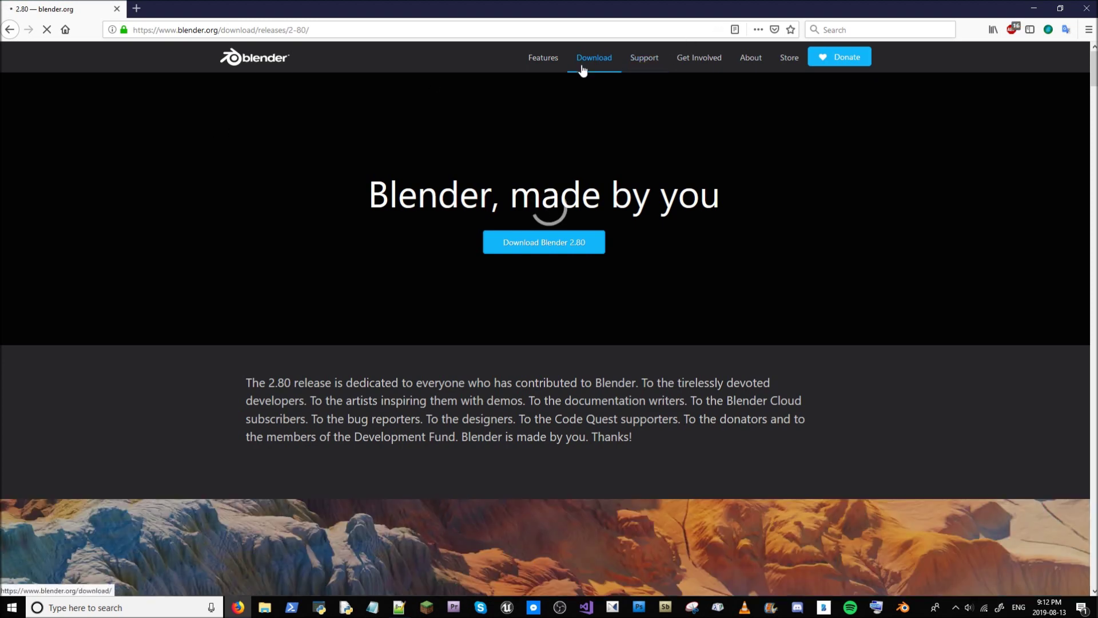
Step: Download and save the Blender 2.80 Windows installer, then check its download progress
left_click(252, 60)
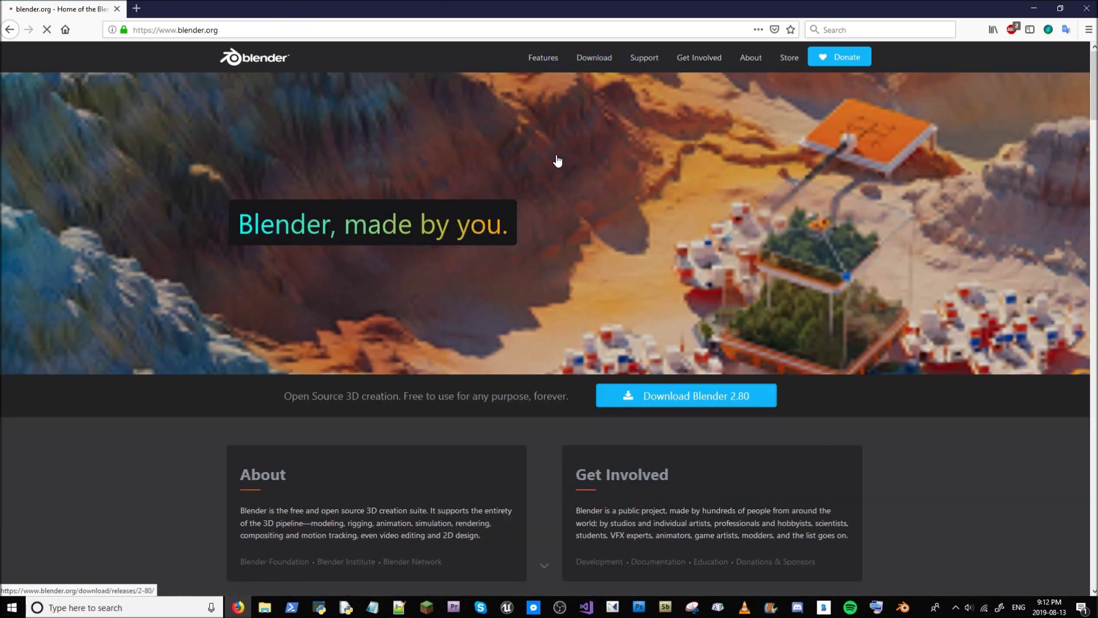
left_click(593, 57)
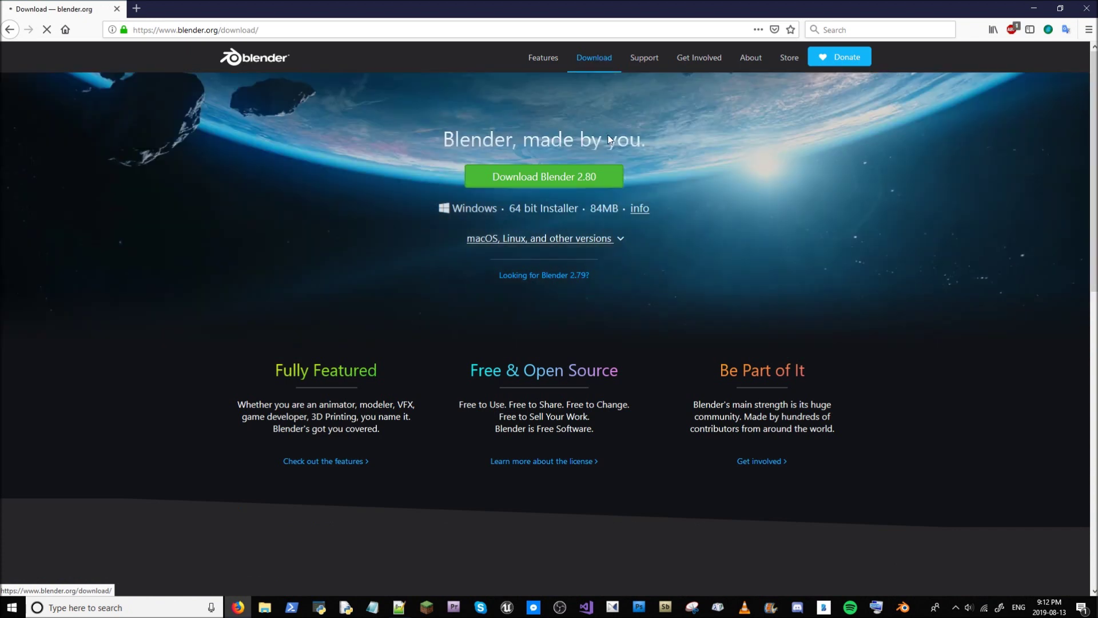
left_click(517, 183)
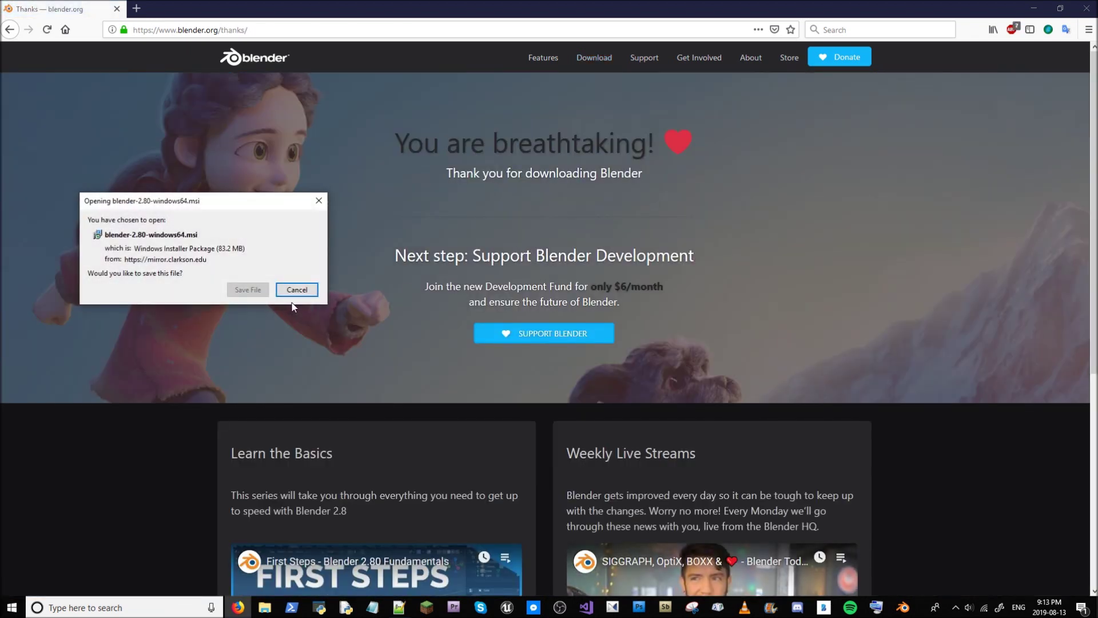
left_click(267, 289)
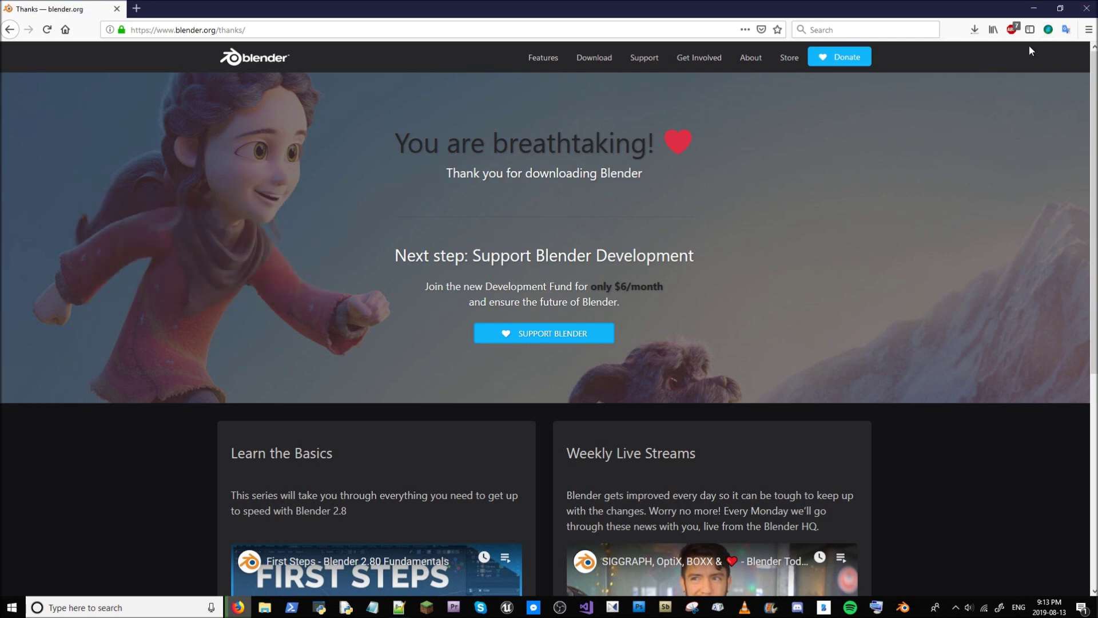
left_click(976, 31)
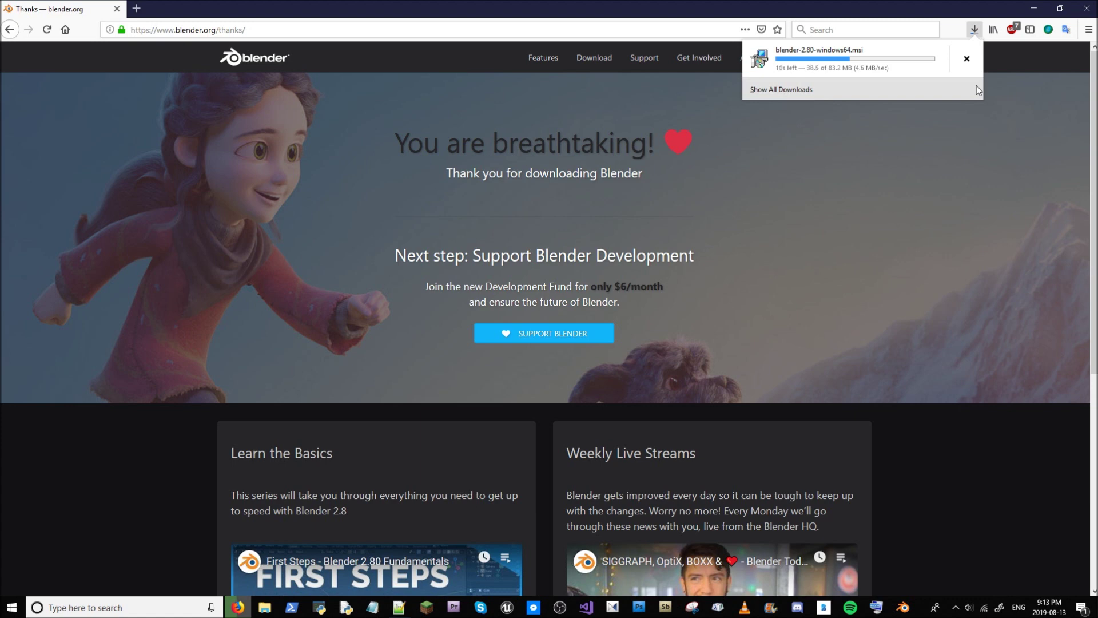
Step: Go to the Armory3D site in a new tab and reach its itch.io download page
left_click(133, 8)
type("armory3d.org")
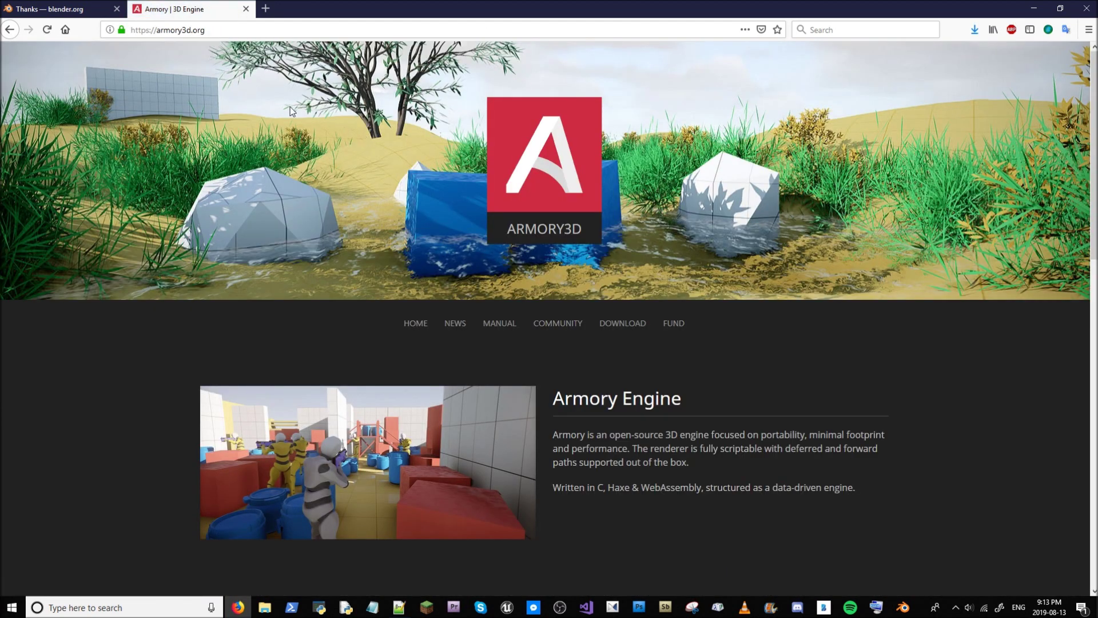
left_click(635, 325)
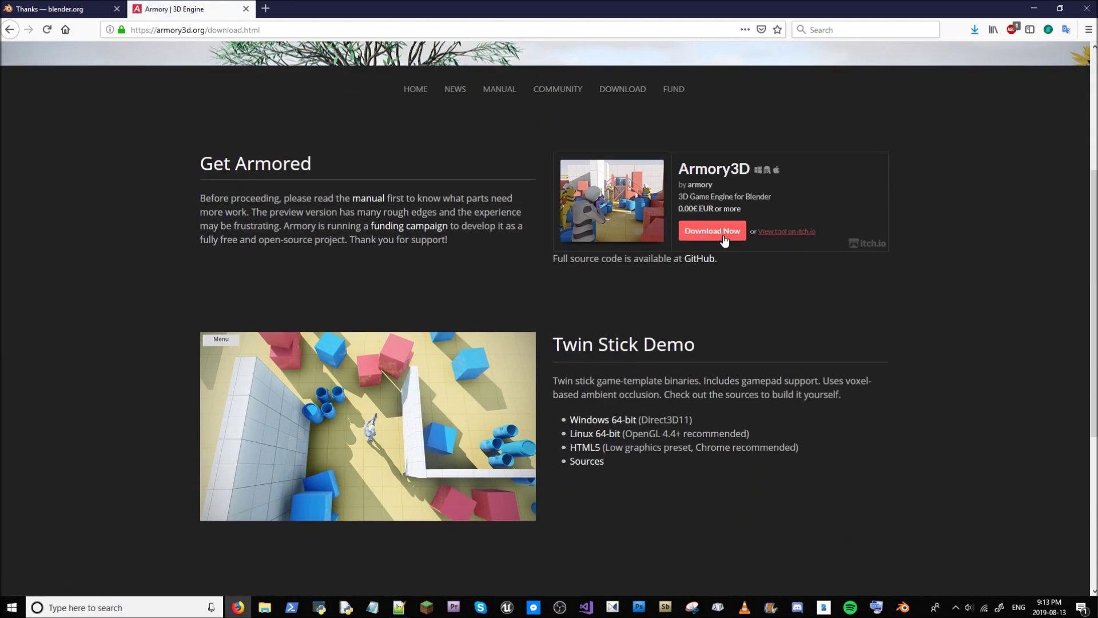
left_click(715, 231)
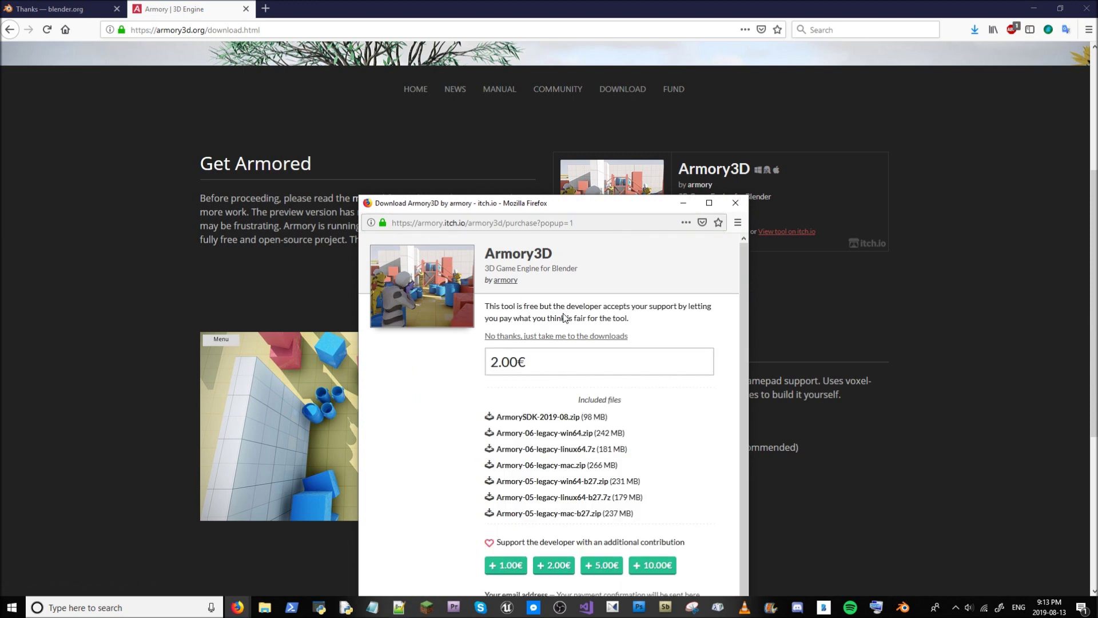
left_click_drag(612, 207, 592, 69)
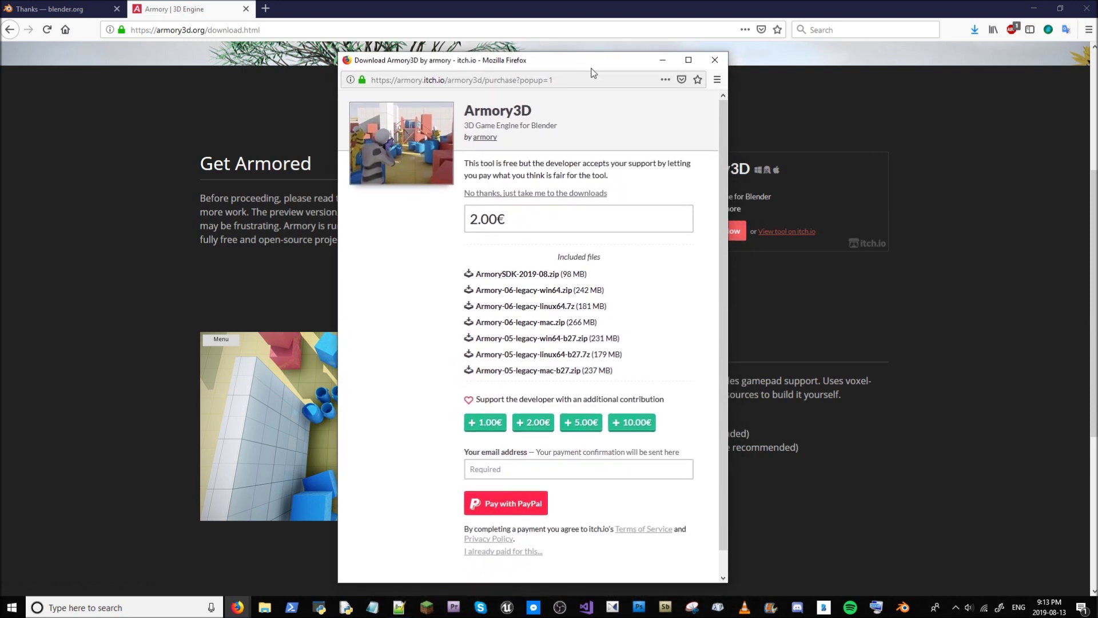
Step: Skip payment and save ArmorySDK1908.zip, then launch the finished Blender installer
left_click(510, 194)
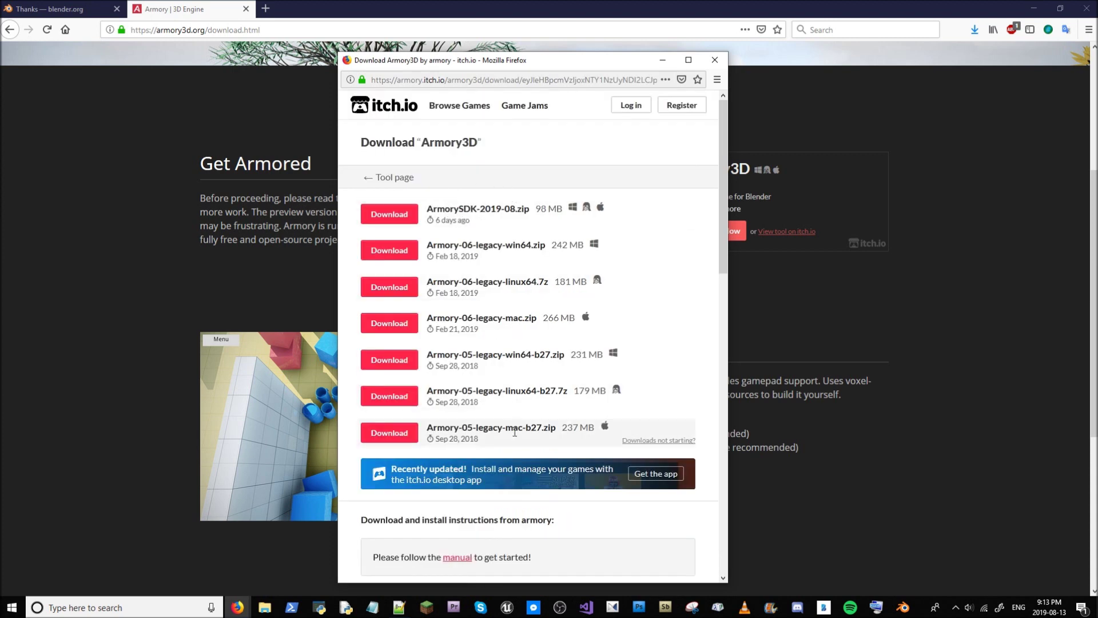
left_click(409, 220)
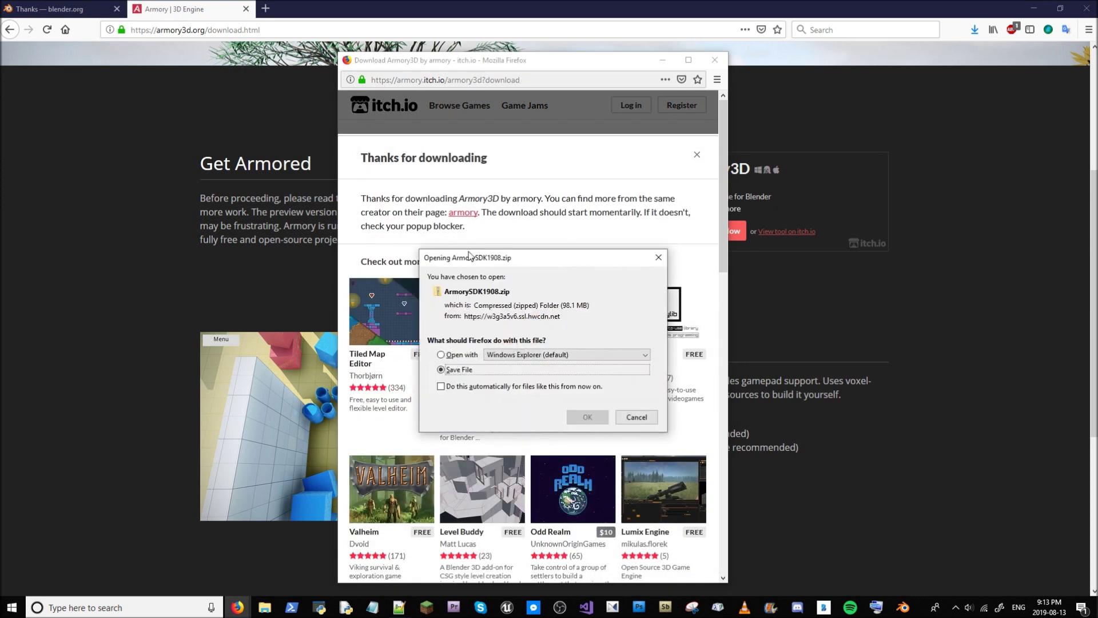
left_click(601, 420)
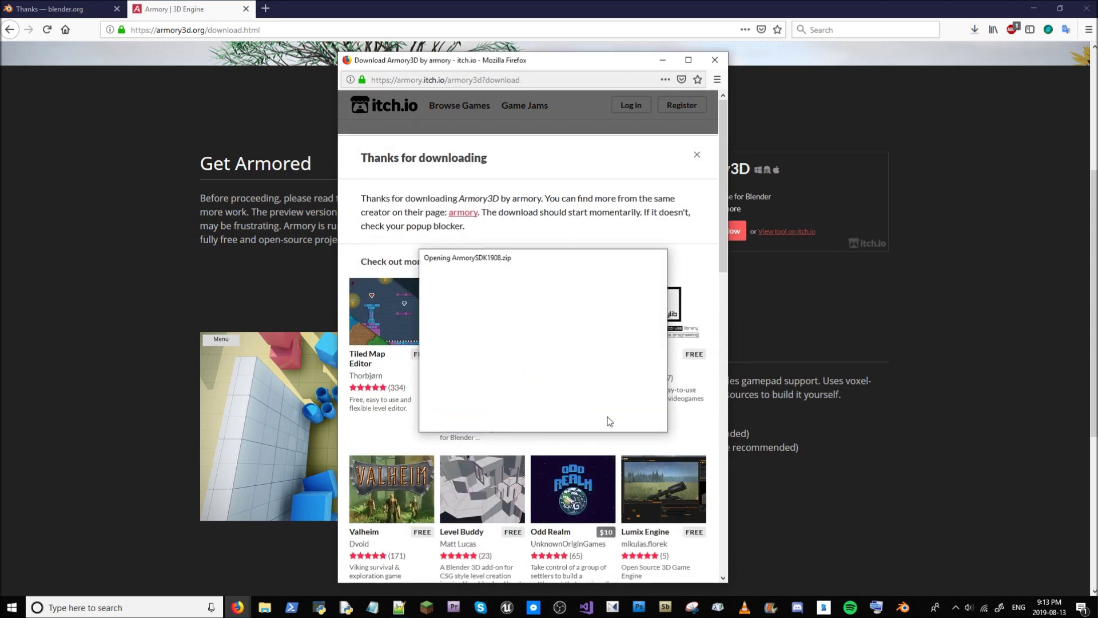
left_click(715, 61)
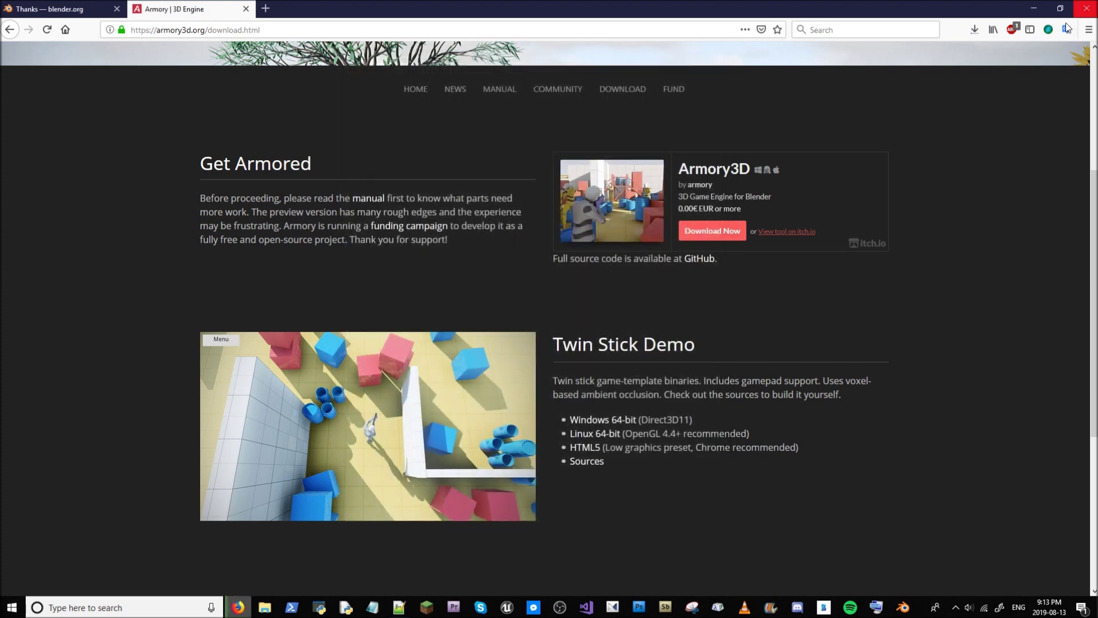
left_click(973, 30)
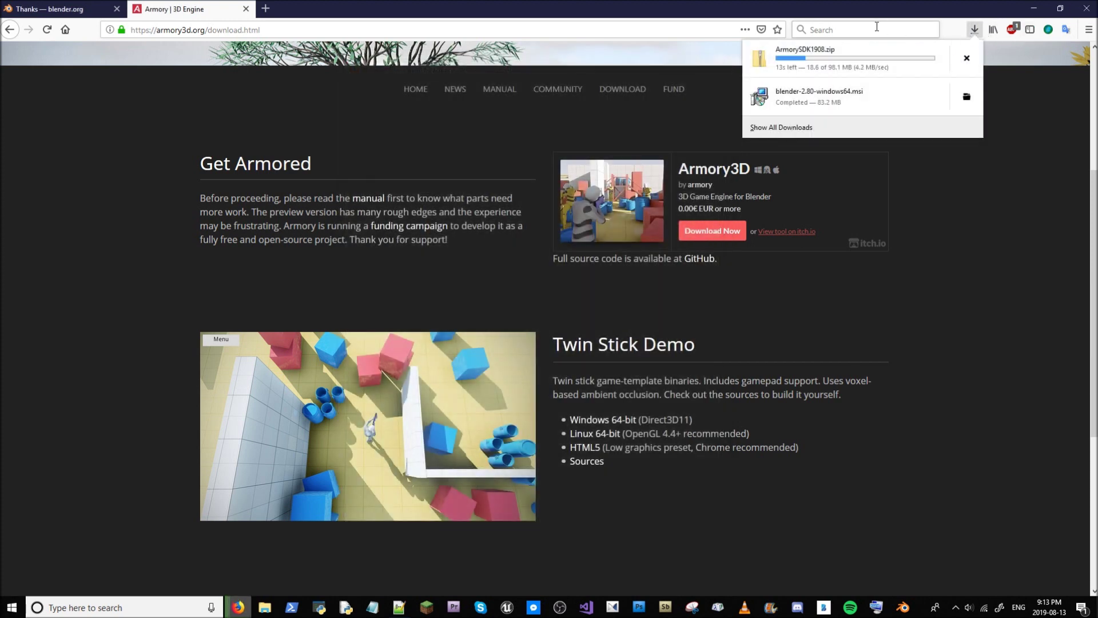
left_click(811, 105)
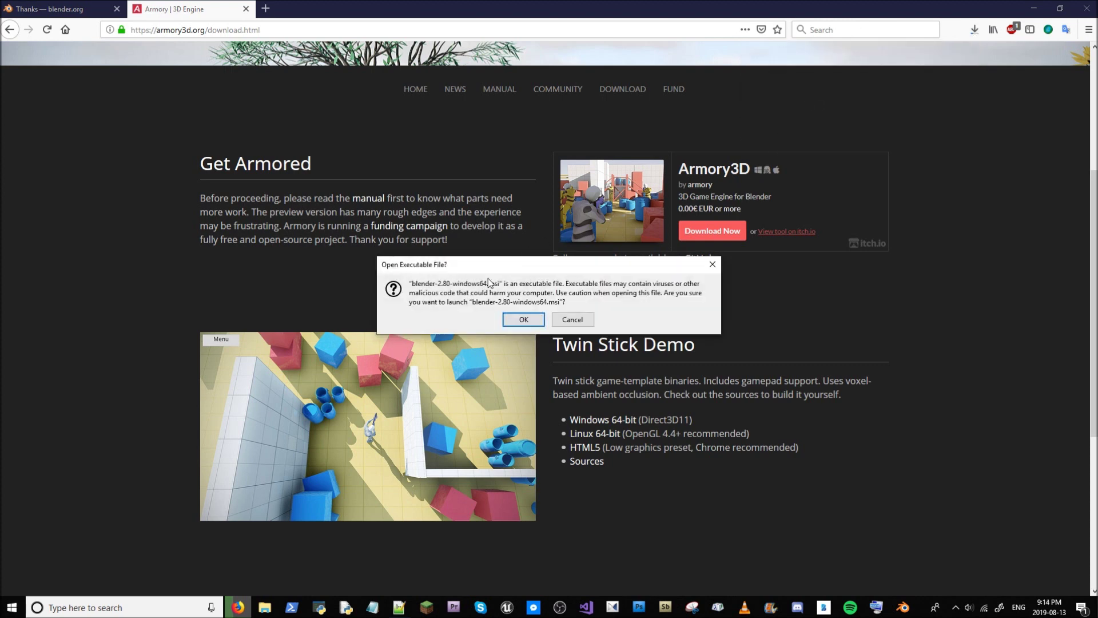
Step: Run the Blender 2.80 setup, accept the license, and install to the default location with admin approval
left_click(524, 319)
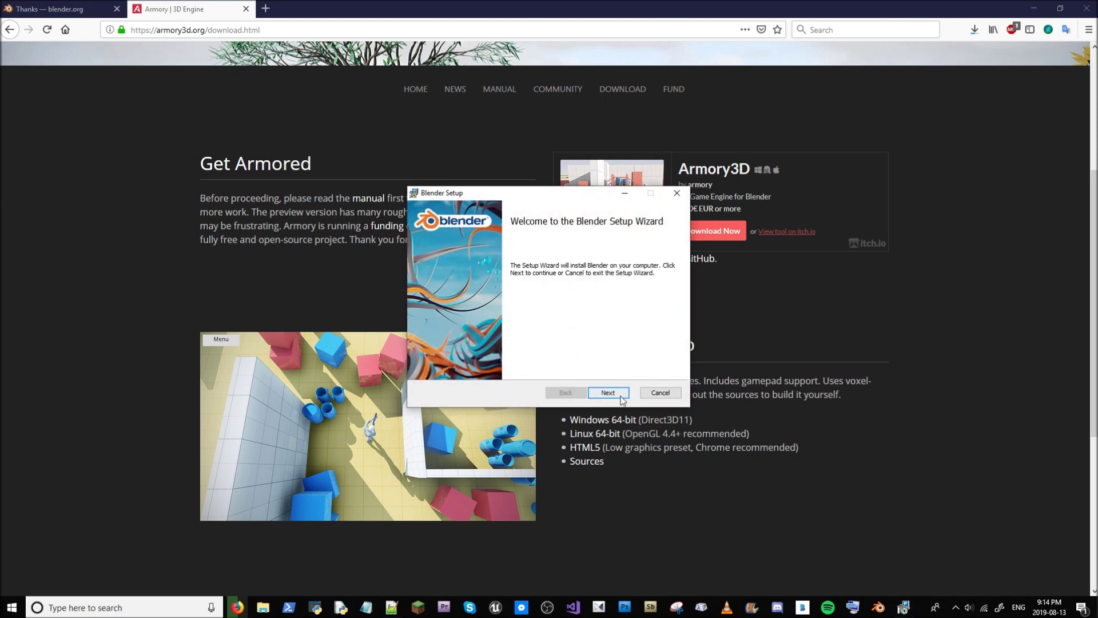
left_click(622, 400)
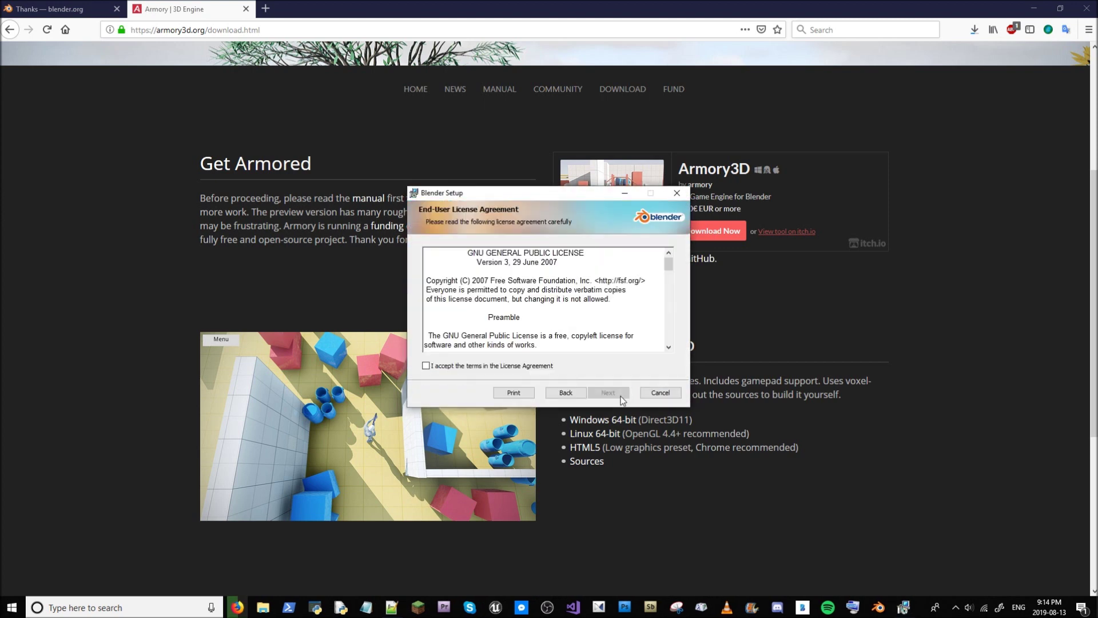
left_click(469, 366)
left_click(604, 393)
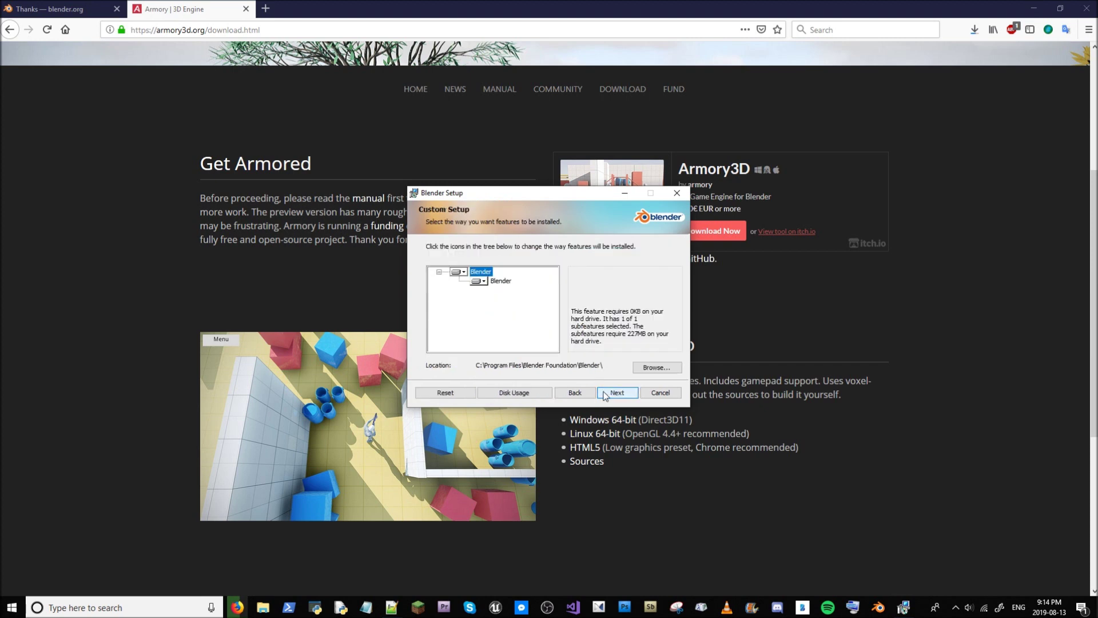
left_click(621, 393)
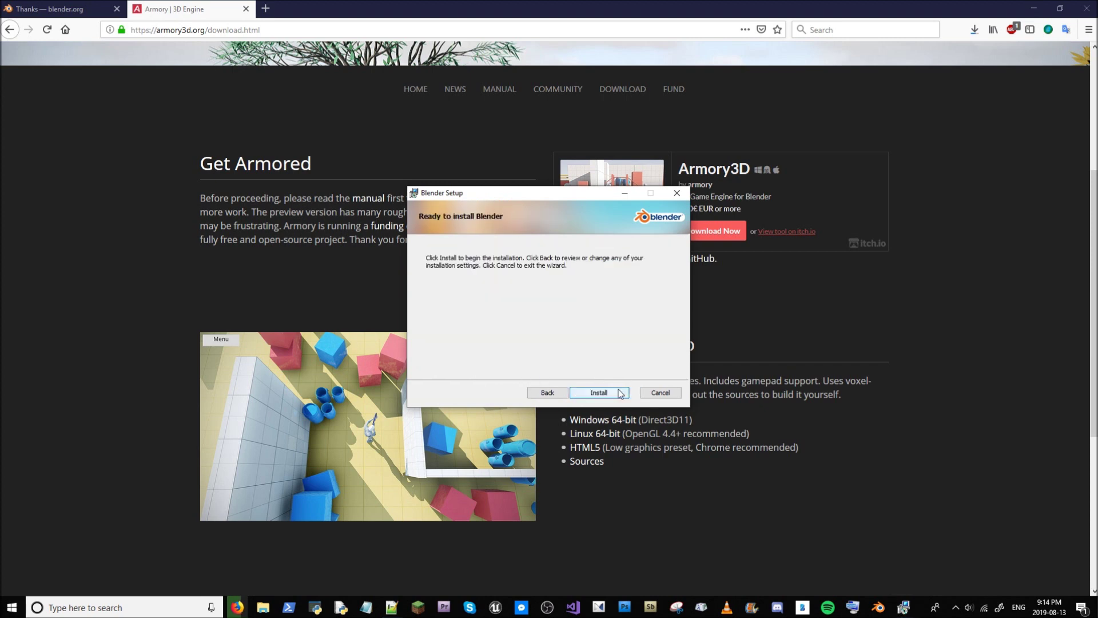
left_click(620, 393)
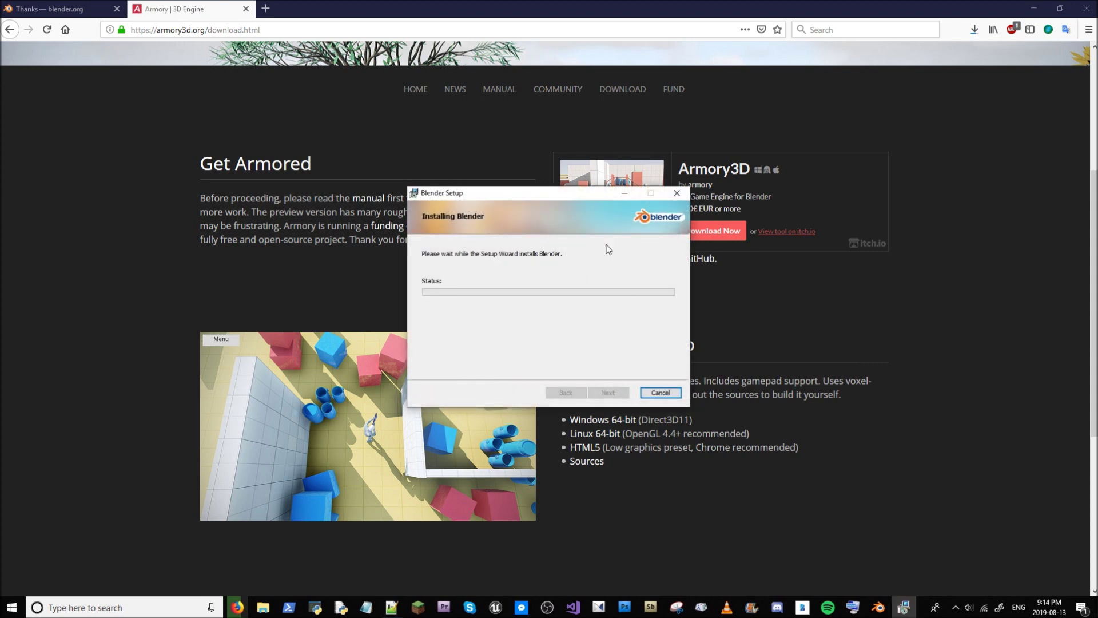
left_click_drag(550, 199, 564, 129)
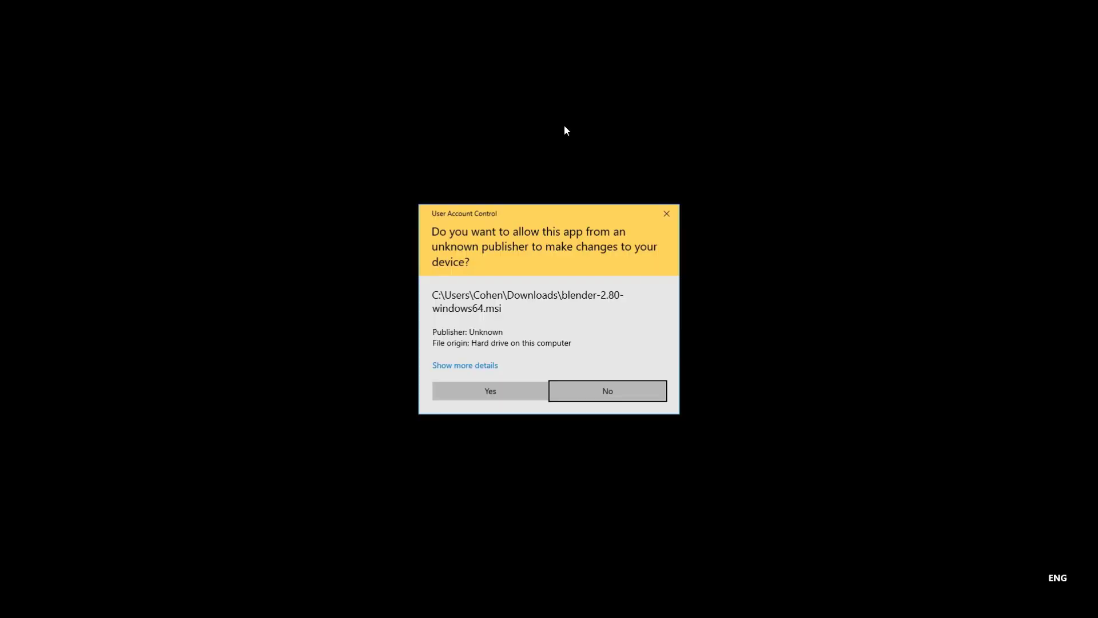
left_click(520, 393)
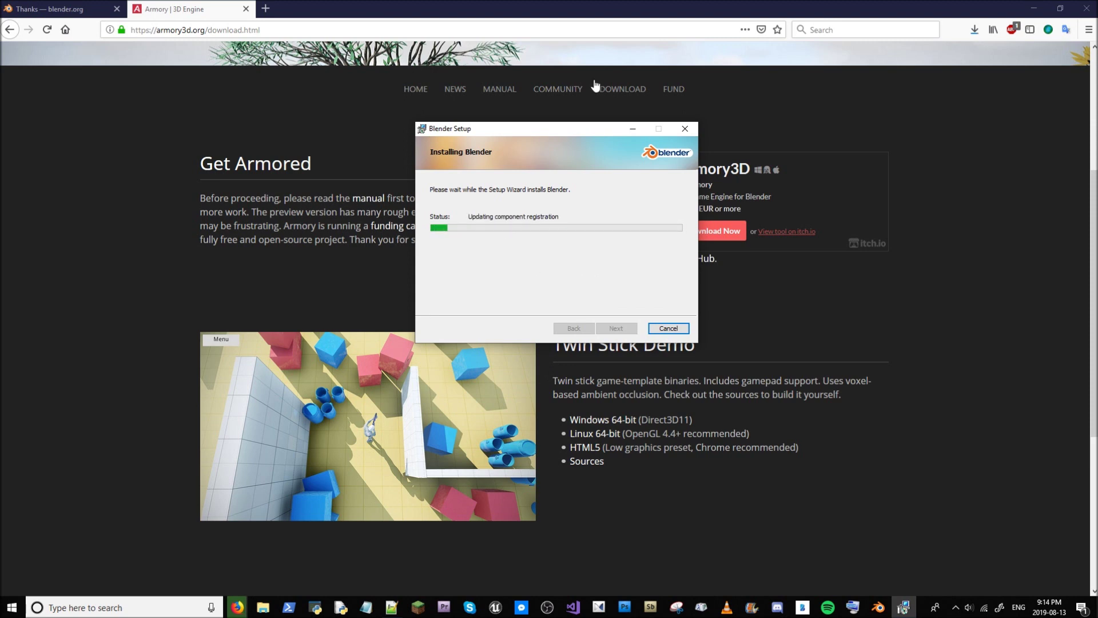
left_click(975, 31)
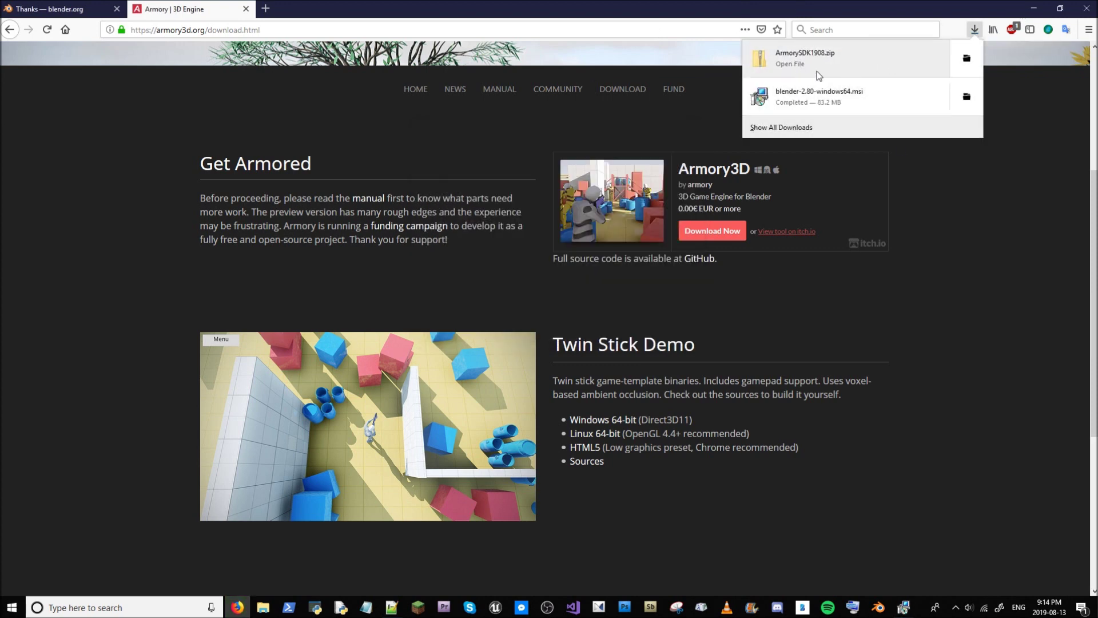
Step: Open ArmorySDK1908.zip and start Extract All with a custom destination folder
left_click(819, 71)
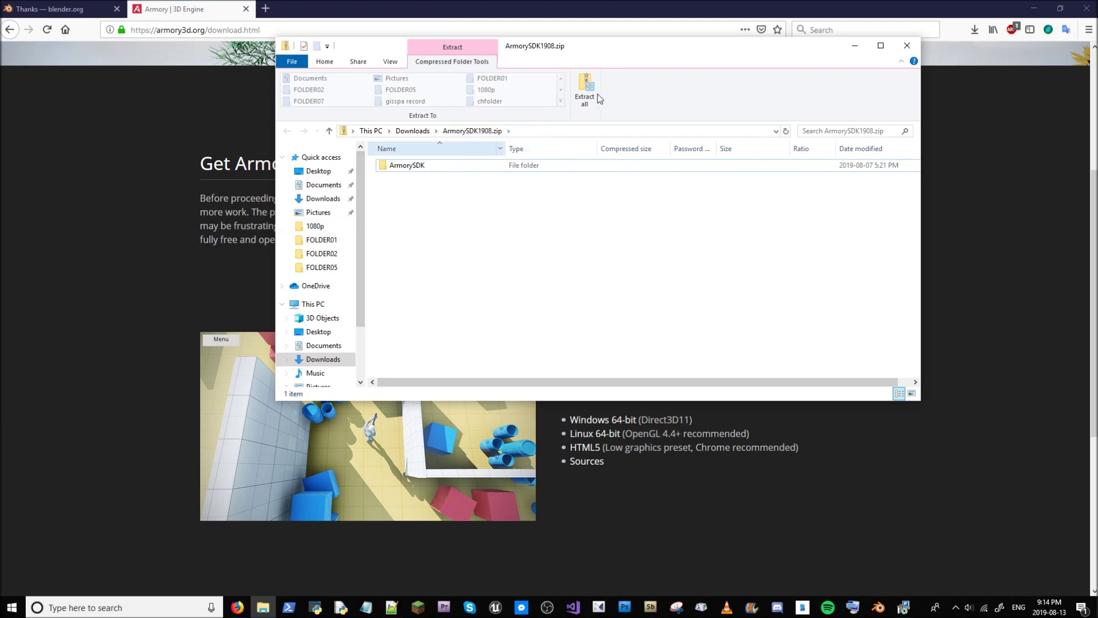
left_click(591, 97)
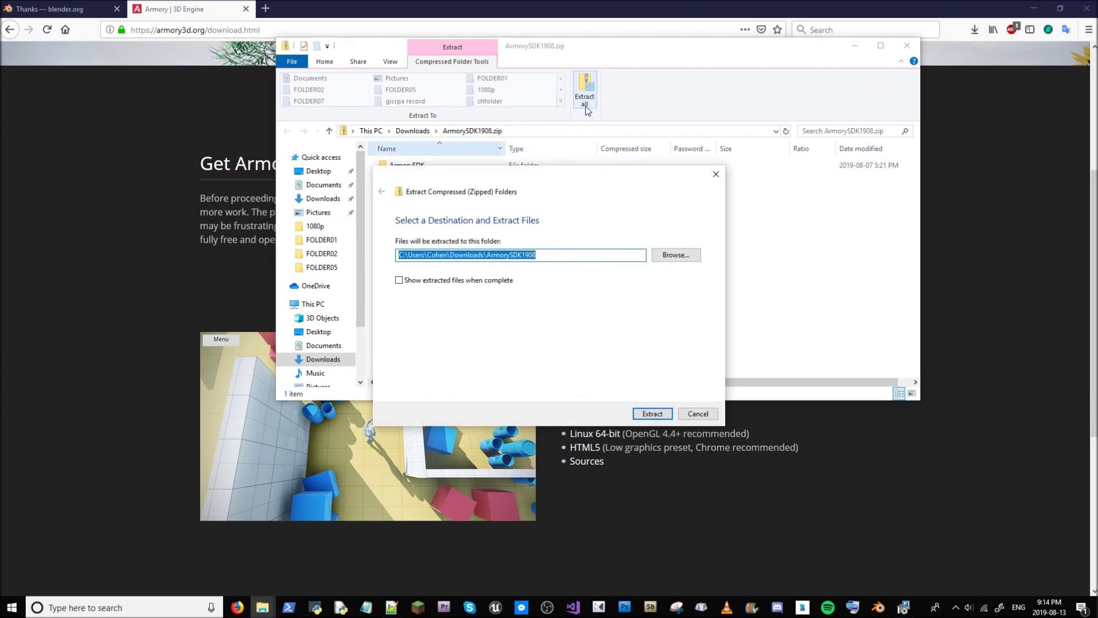
left_click(658, 256)
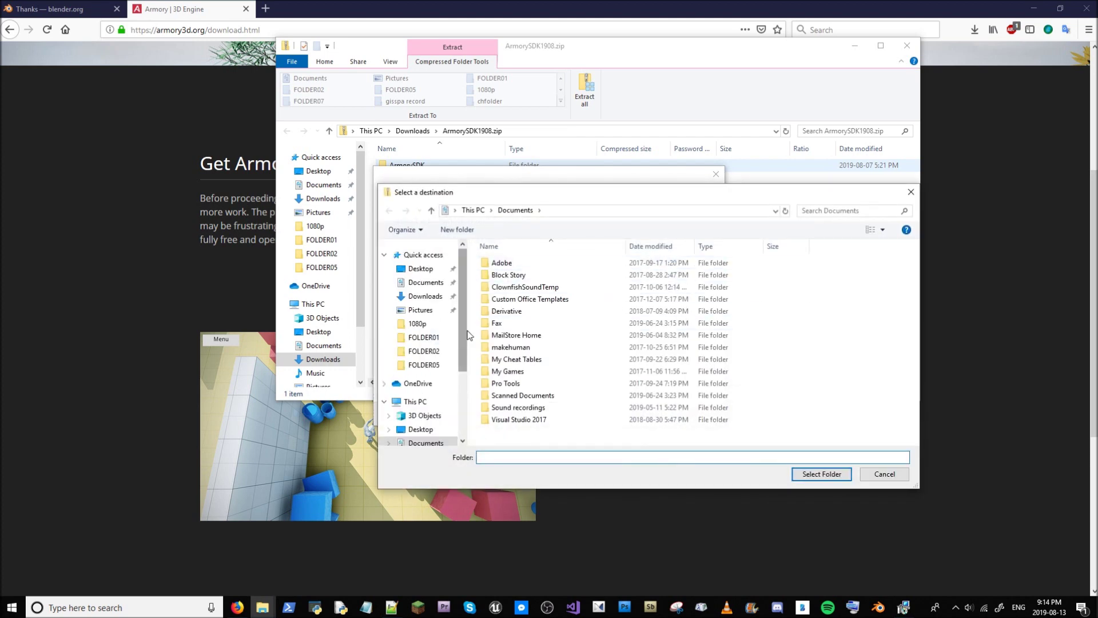
left_click_drag(467, 335, 462, 397)
left_click(440, 421)
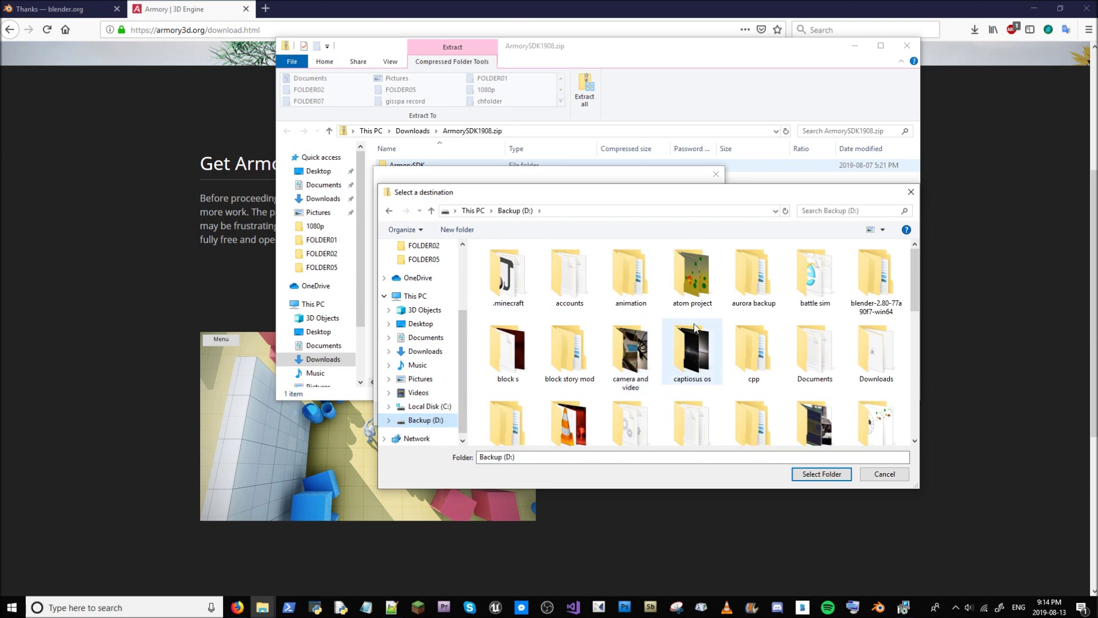
scroll(694, 324, "down", 2)
scroll(729, 351, "up", 2)
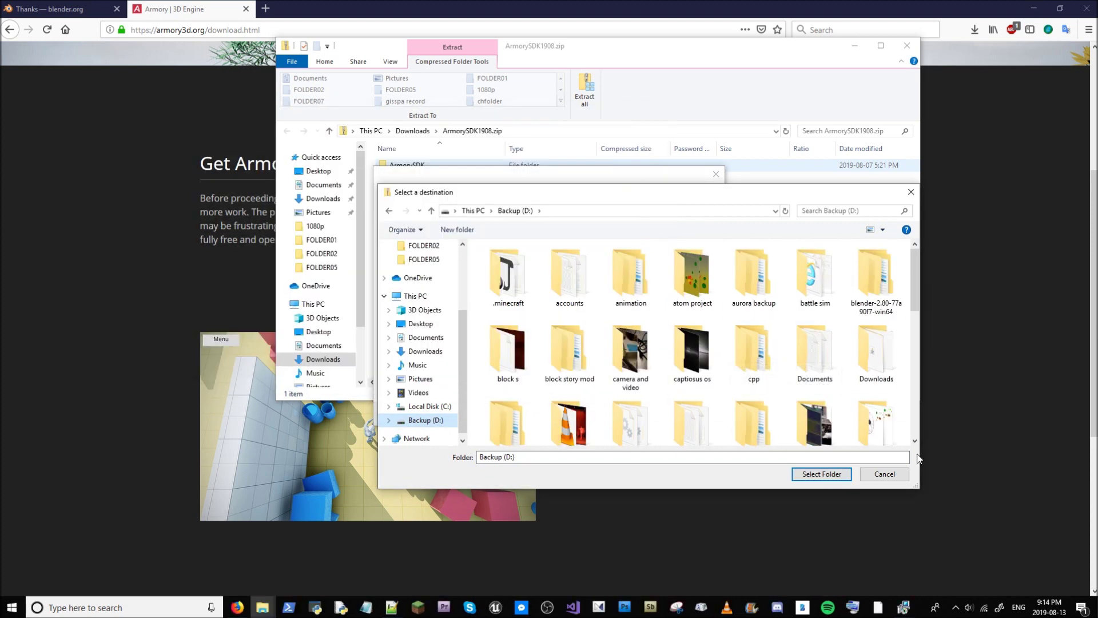
double_click(835, 365)
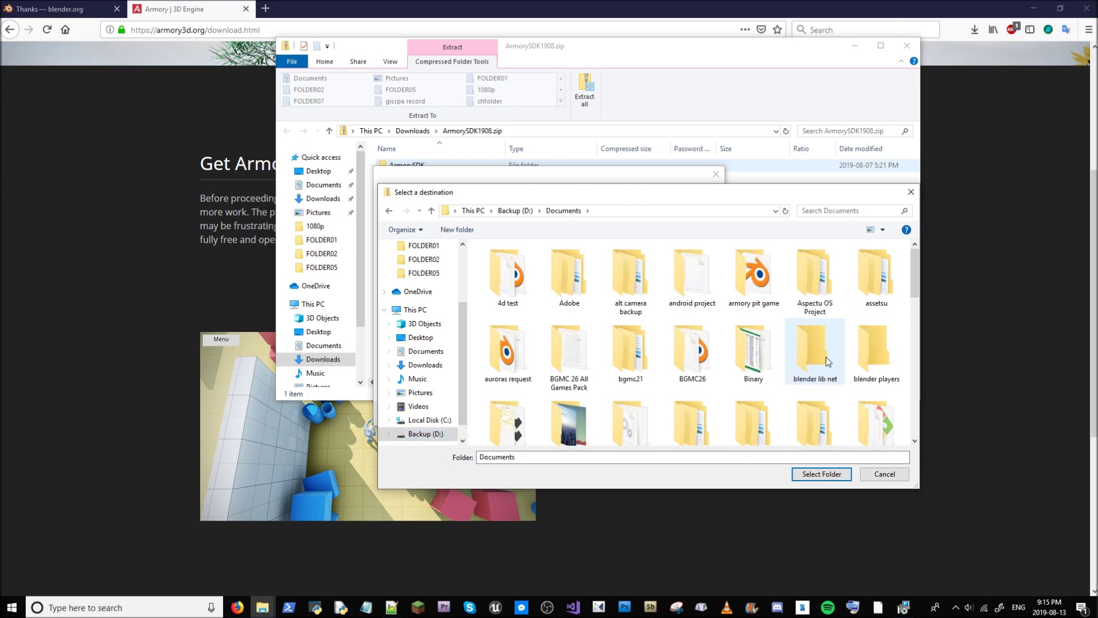
scroll(746, 338, "down", 1)
scroll(881, 371, "down", 8)
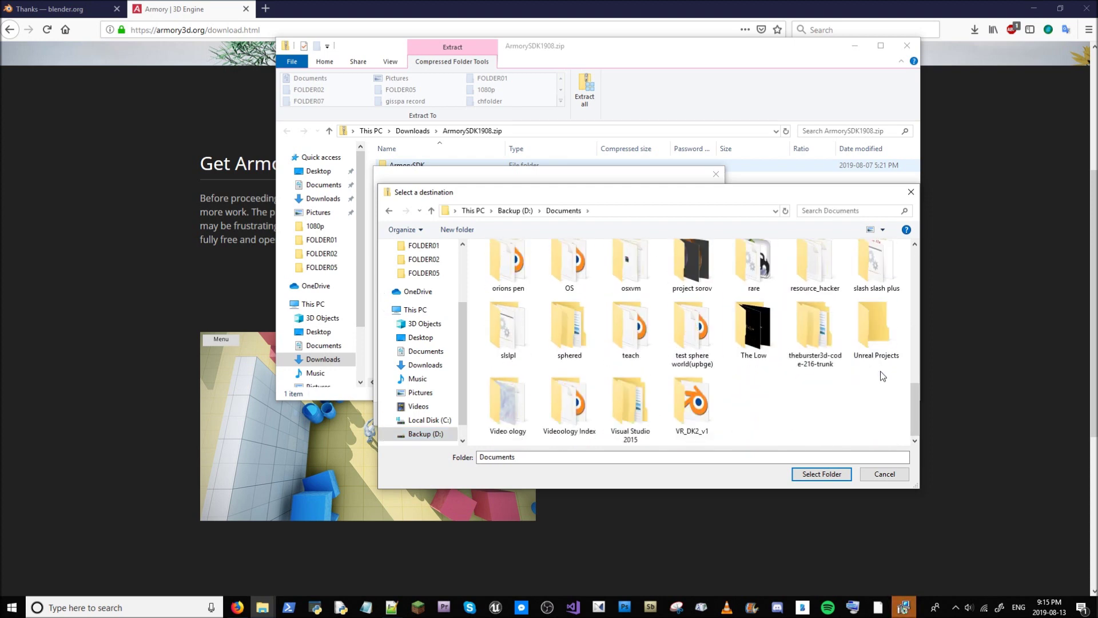
scroll(875, 379, "up", 10)
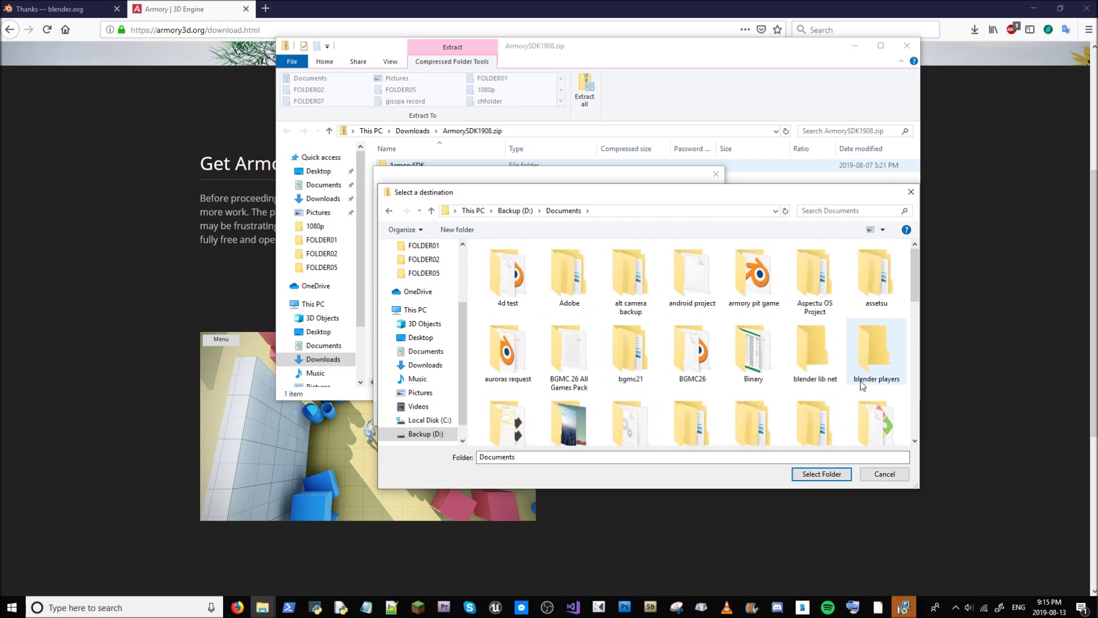
Step: Finish the Blender installation and browse to C:\Program Files\Blender Foundation\Blender
left_click(428, 420)
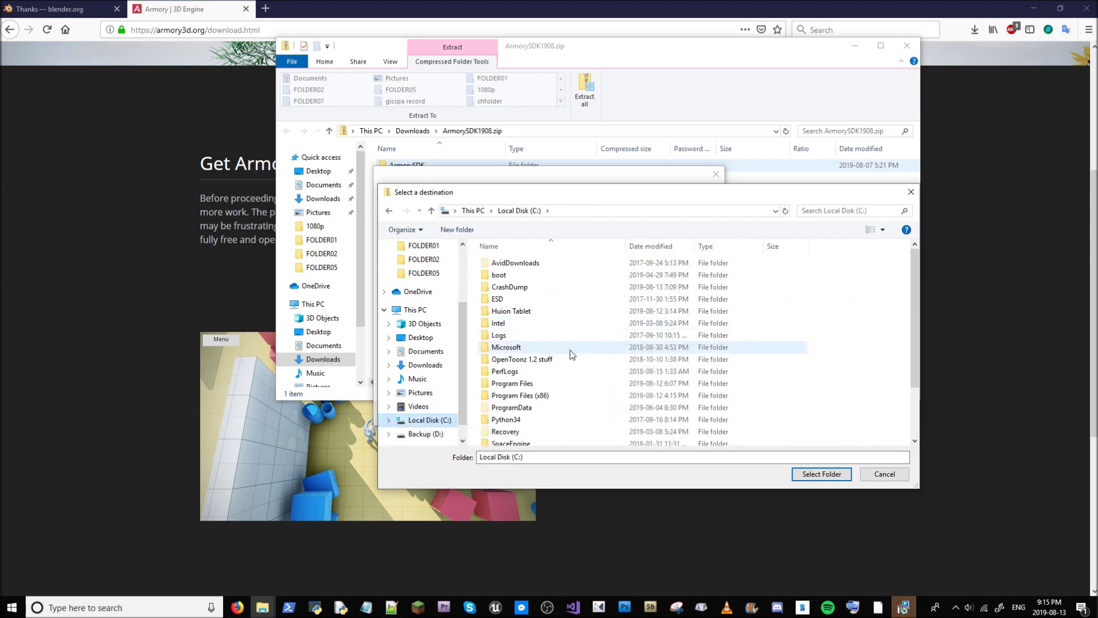
scroll(571, 354, "down", 2)
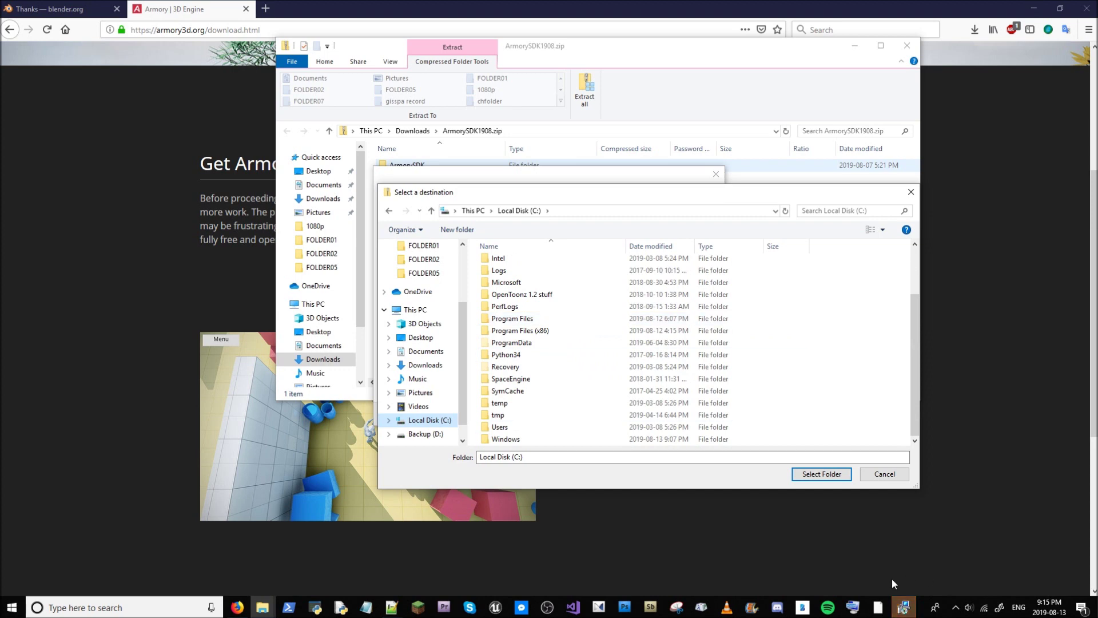
left_click(903, 606)
left_click(610, 326)
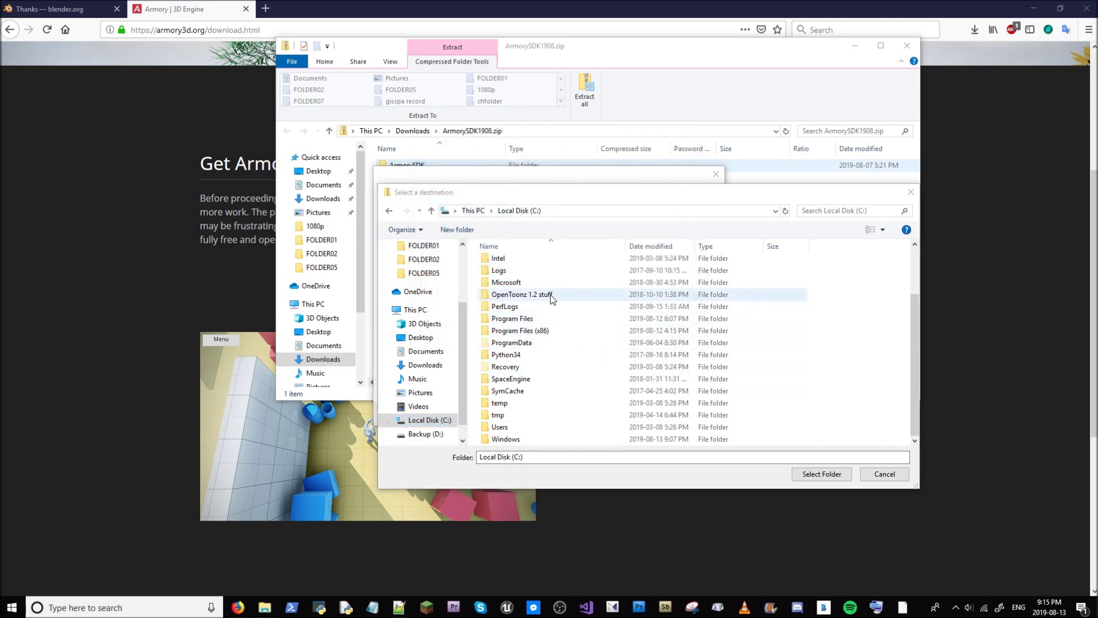
double_click(510, 322)
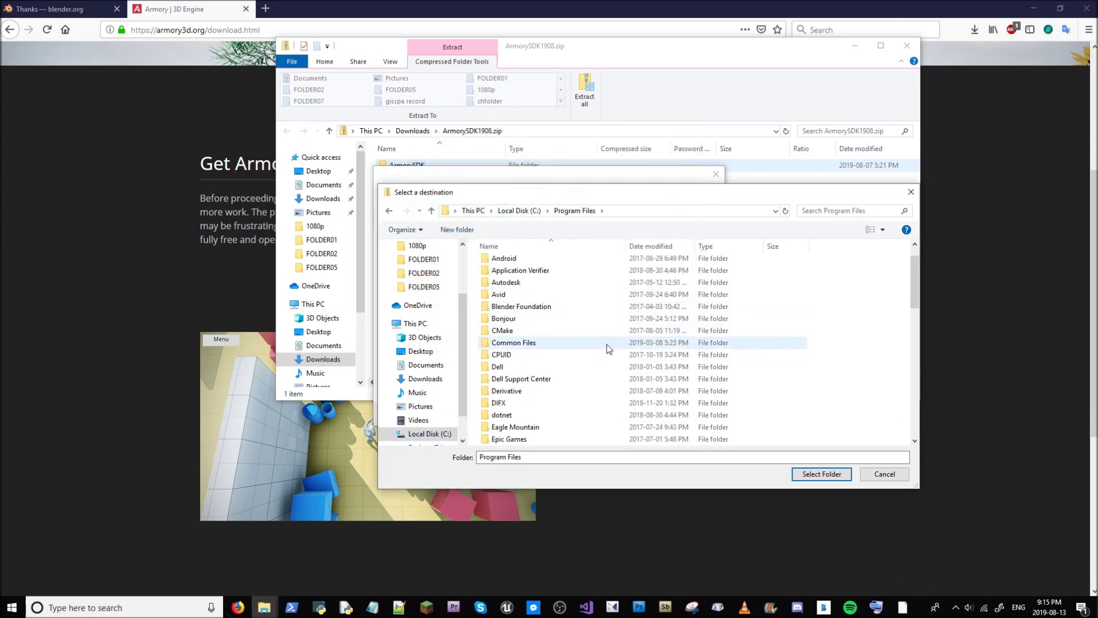
double_click(535, 308)
double_click(535, 262)
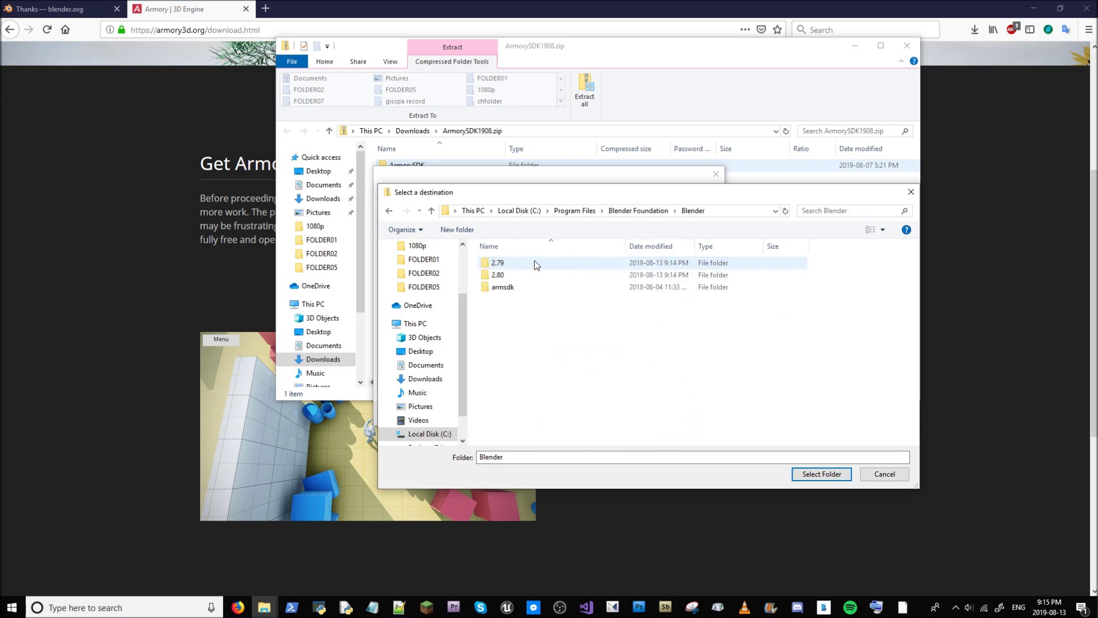
Step: Delete the old armsdk folder, granting administrator permission
left_click(504, 288)
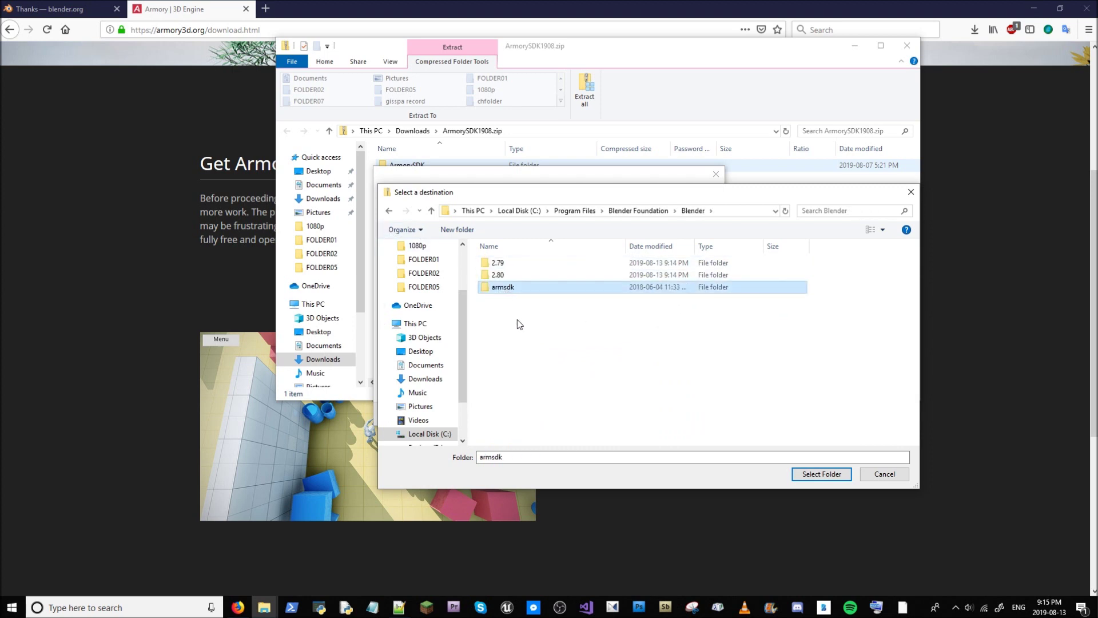
left_click(561, 293)
key("Escape")
key("Delete")
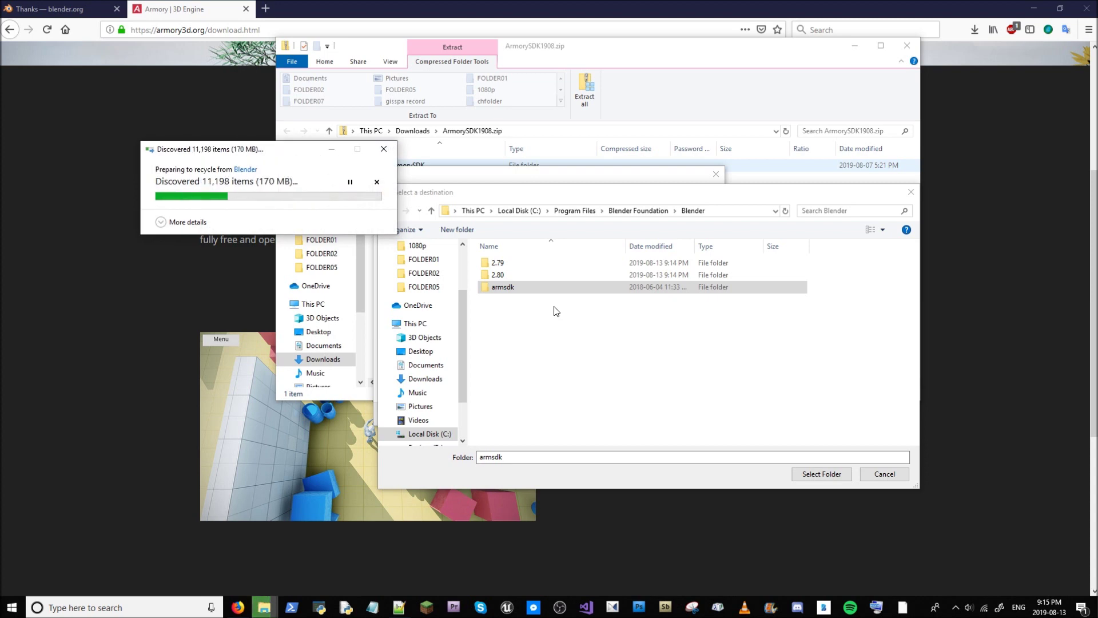
left_click(536, 332)
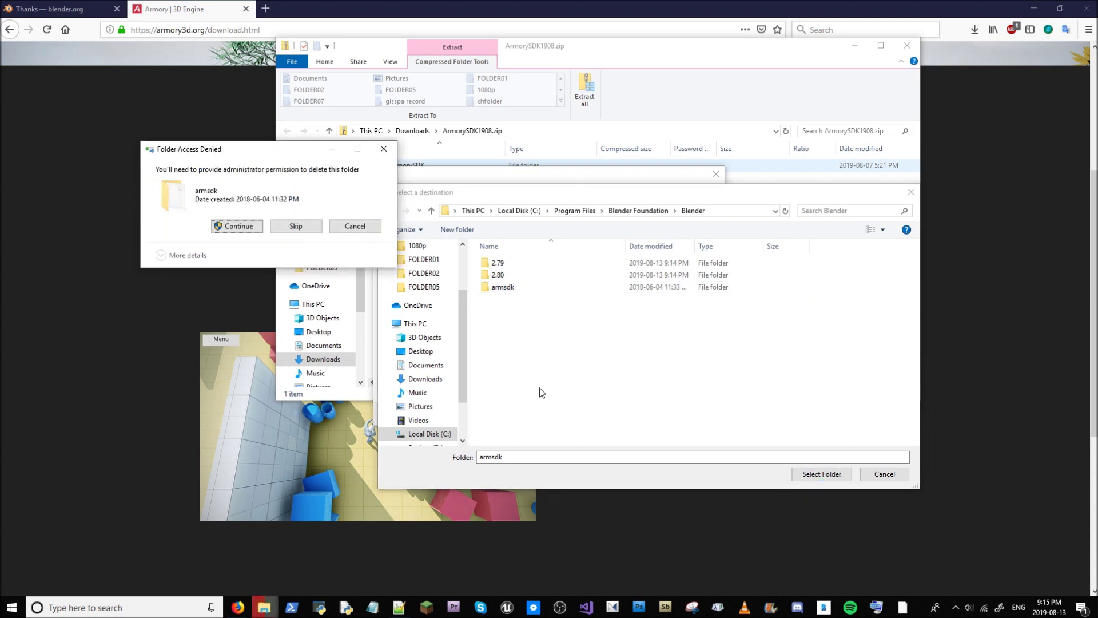
left_click(577, 335)
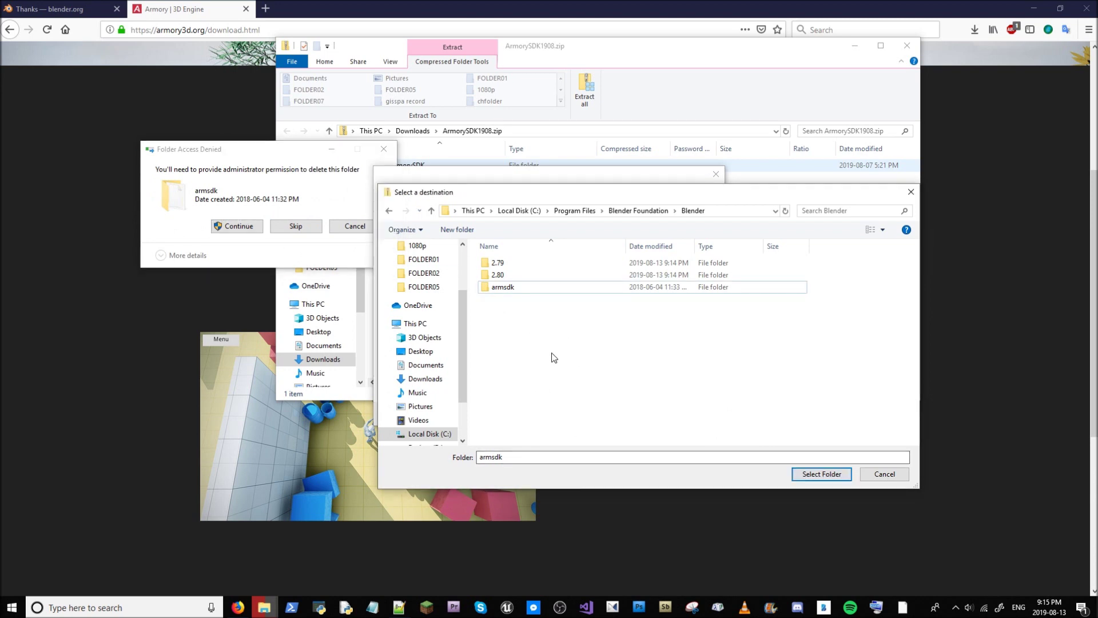
left_click(244, 226)
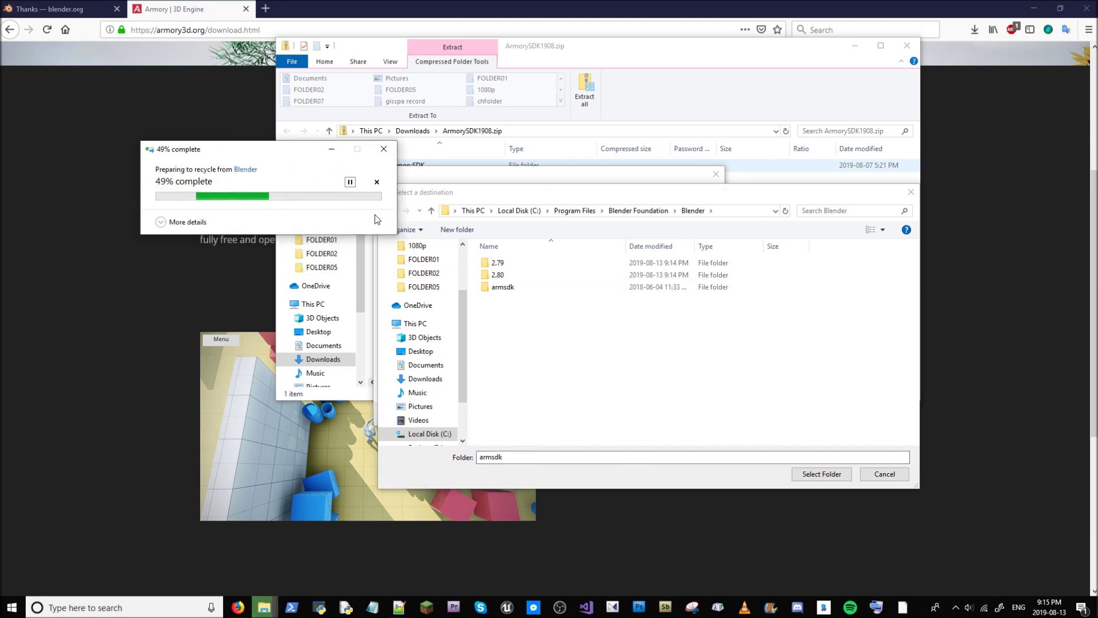
left_click(663, 375)
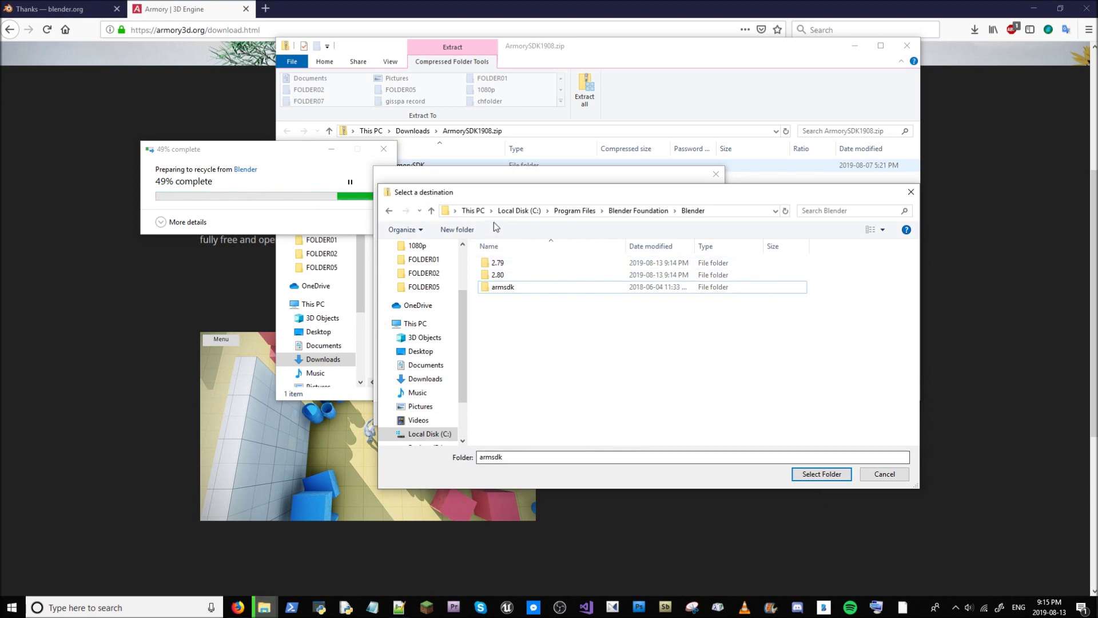
Step: Extract the Armory SDK into the Blender folder, granting administrator permission
left_click(638, 211)
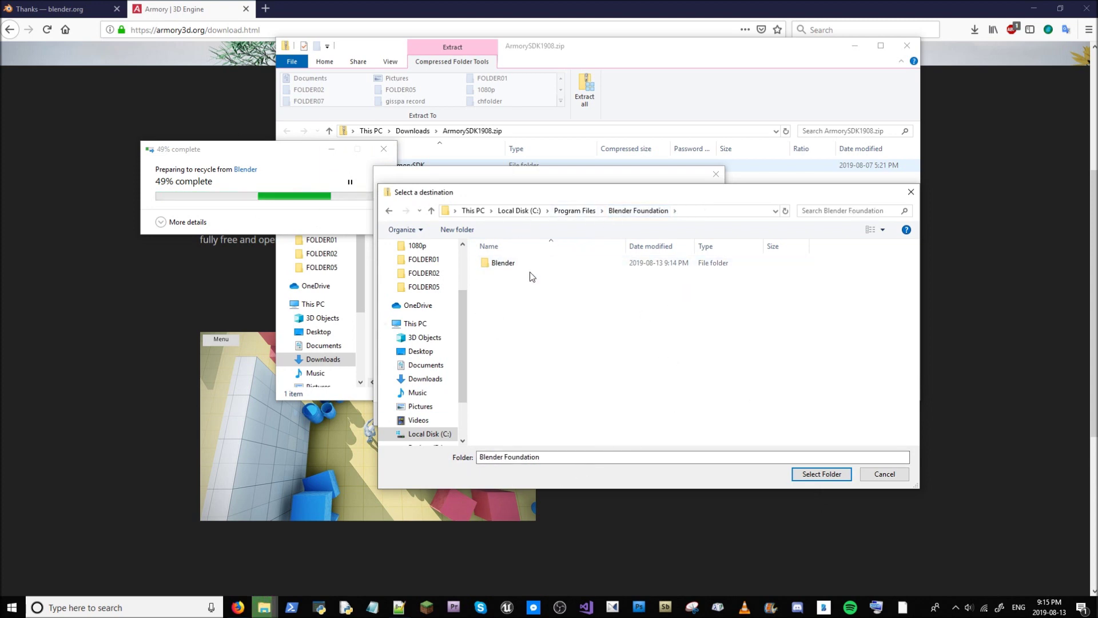
double_click(645, 264)
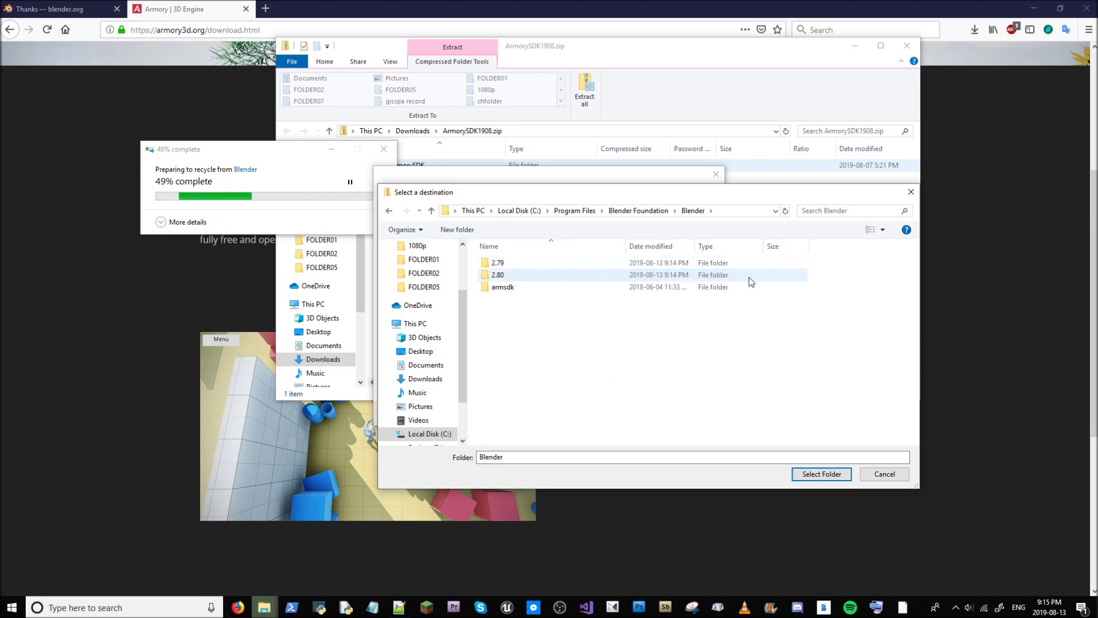
left_click(824, 474)
left_click(653, 414)
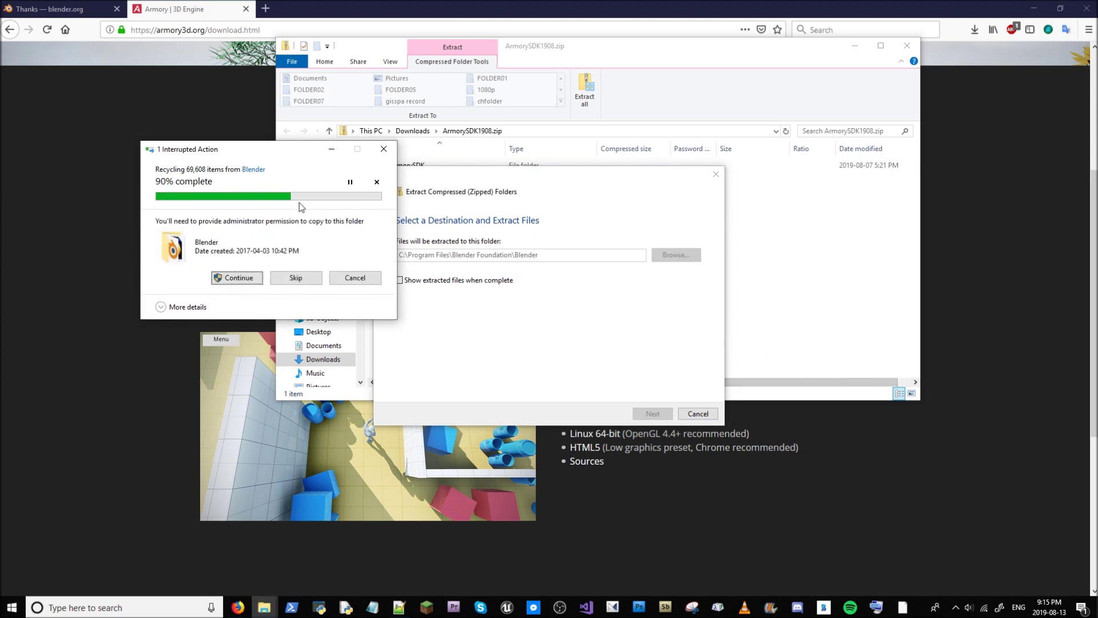
left_click(237, 280)
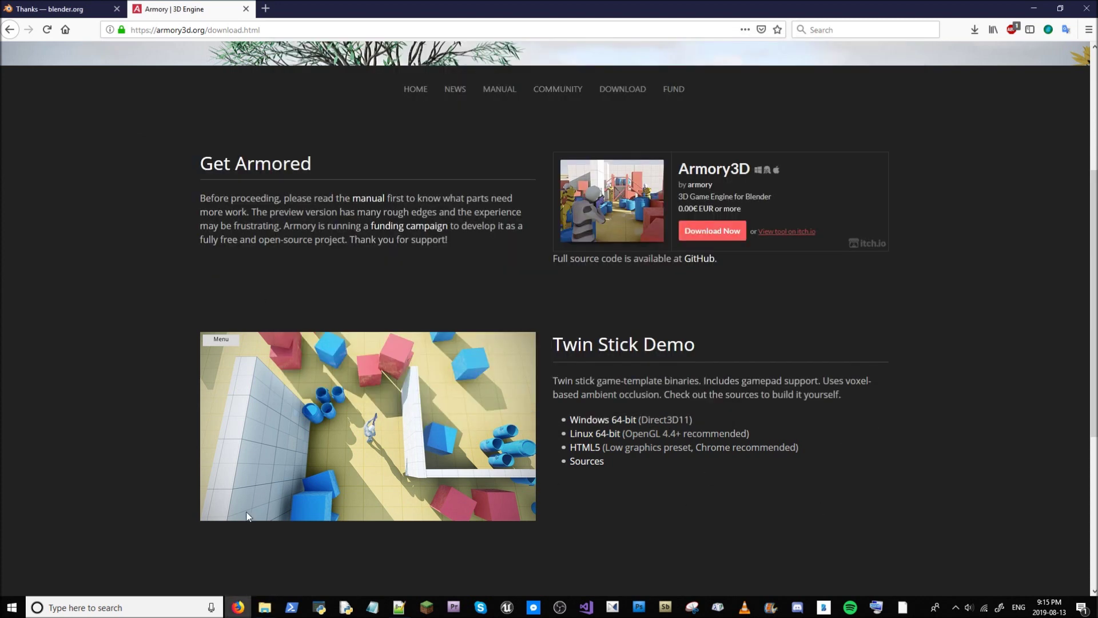
left_click(446, 549)
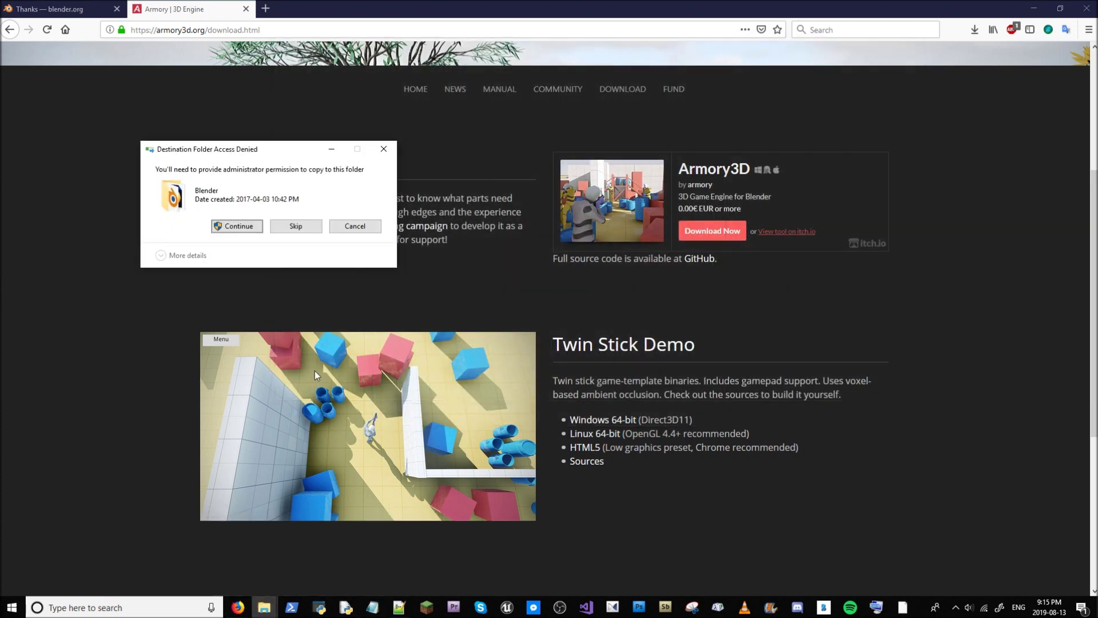
left_click(251, 228)
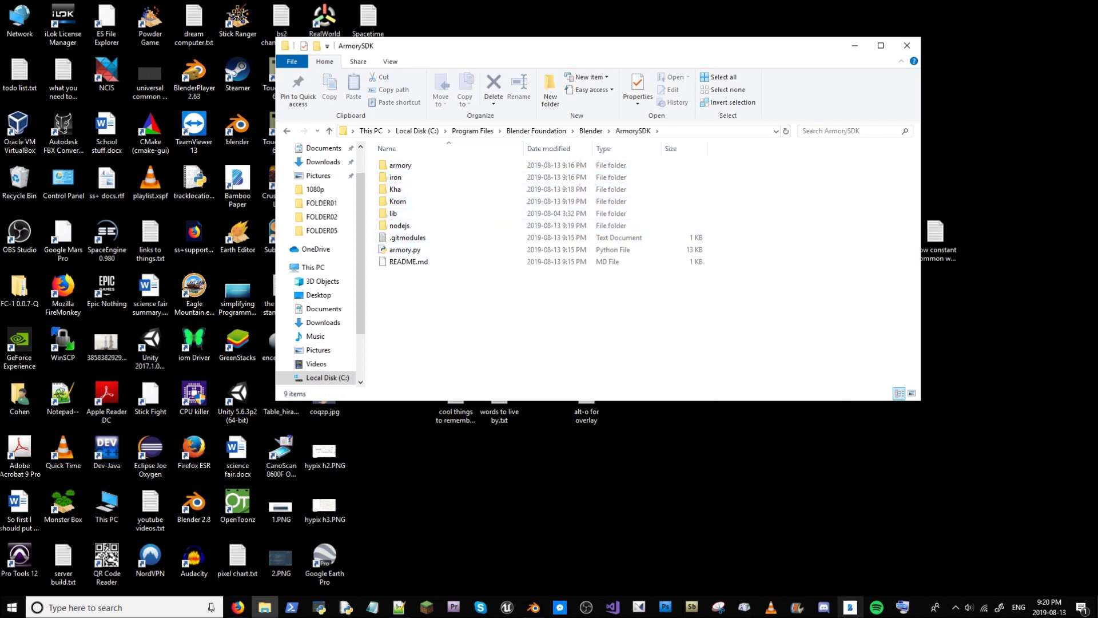
Step: Launch Blender 2.80 from the taskbar after reviewing the extracted ArmorySDK folder
left_click(534, 607)
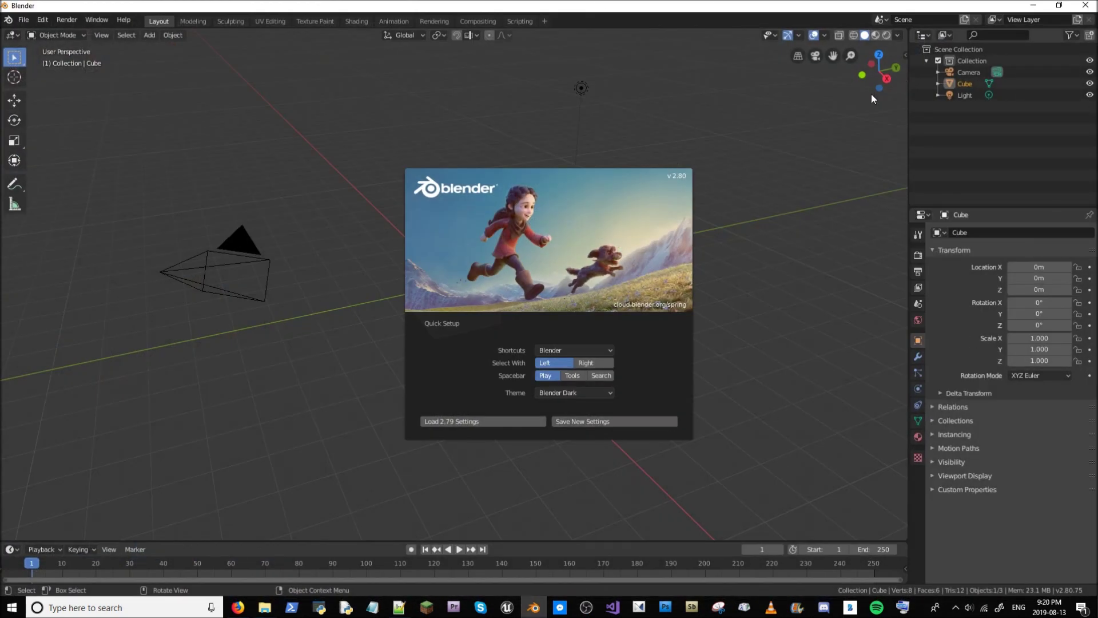
Step: Dismiss the splash screen and open Edit > Preferences on the Add-ons section
left_click(618, 237)
left_click(19, 22)
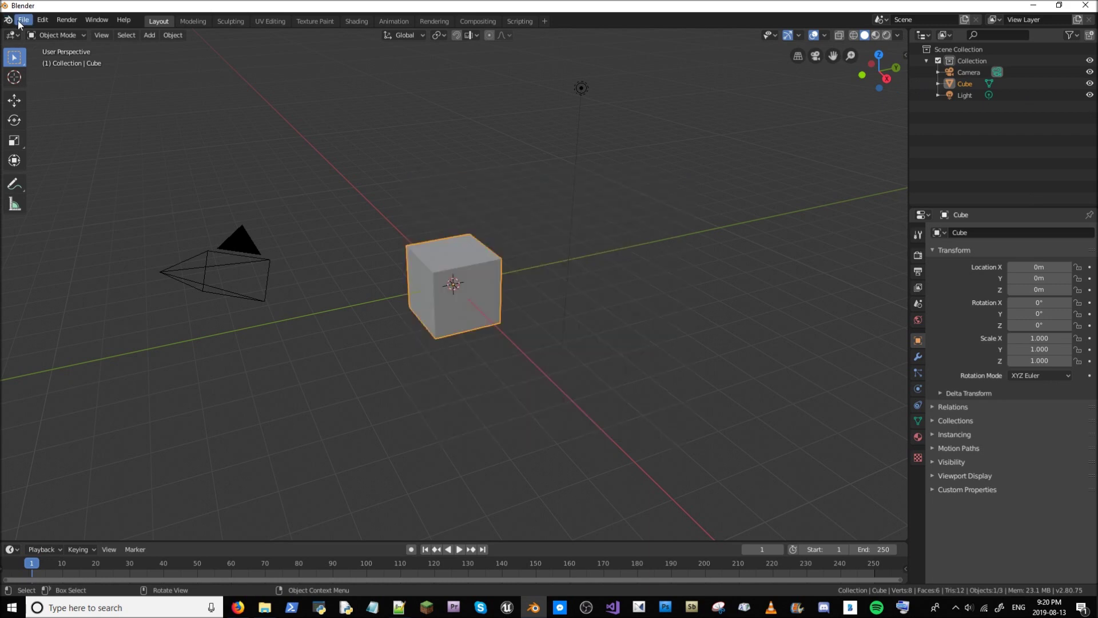
left_click(90, 22)
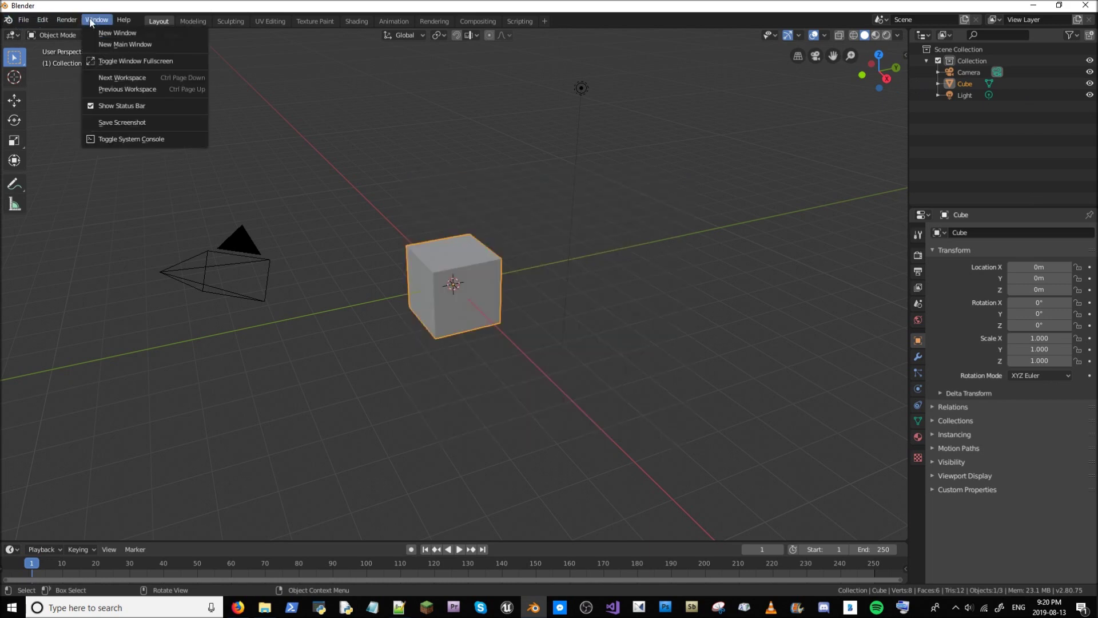
mouse_move(39, 19)
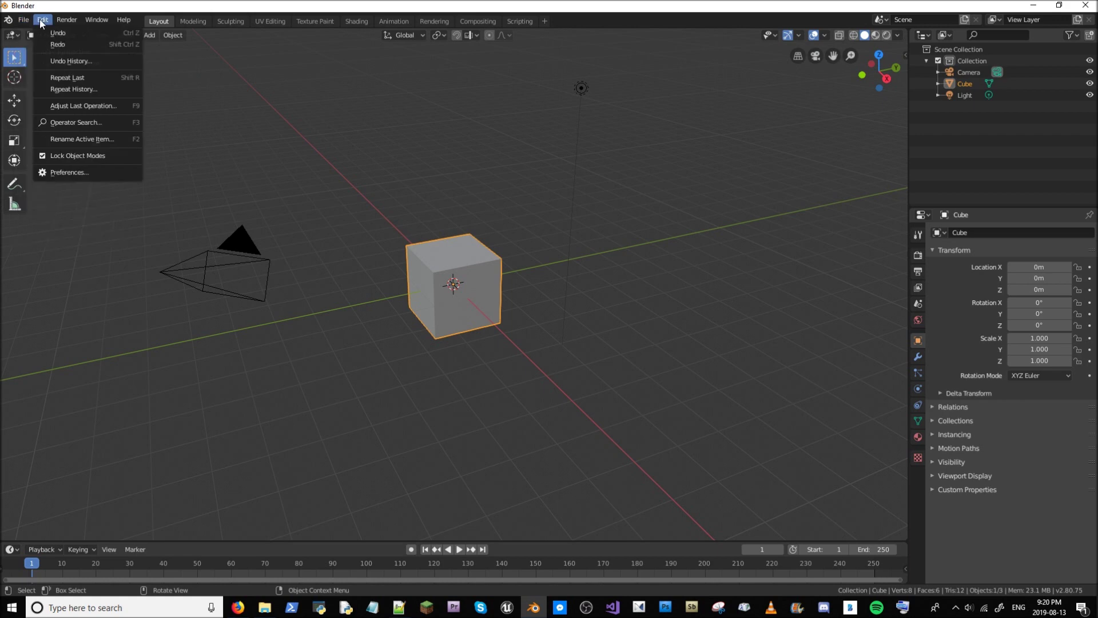
left_click(73, 173)
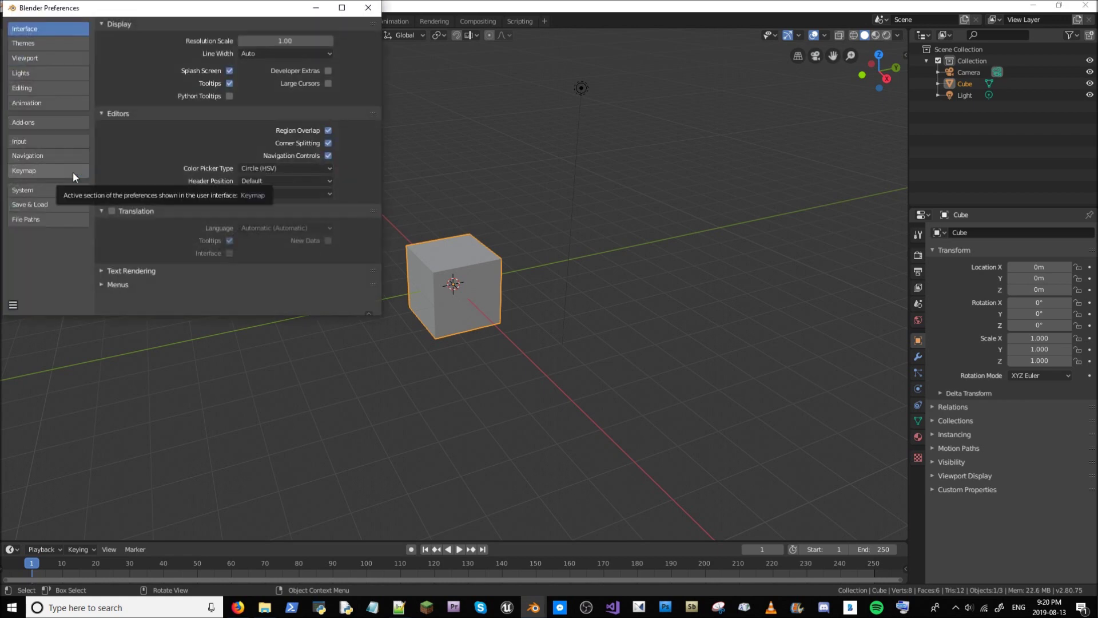
left_click(44, 126)
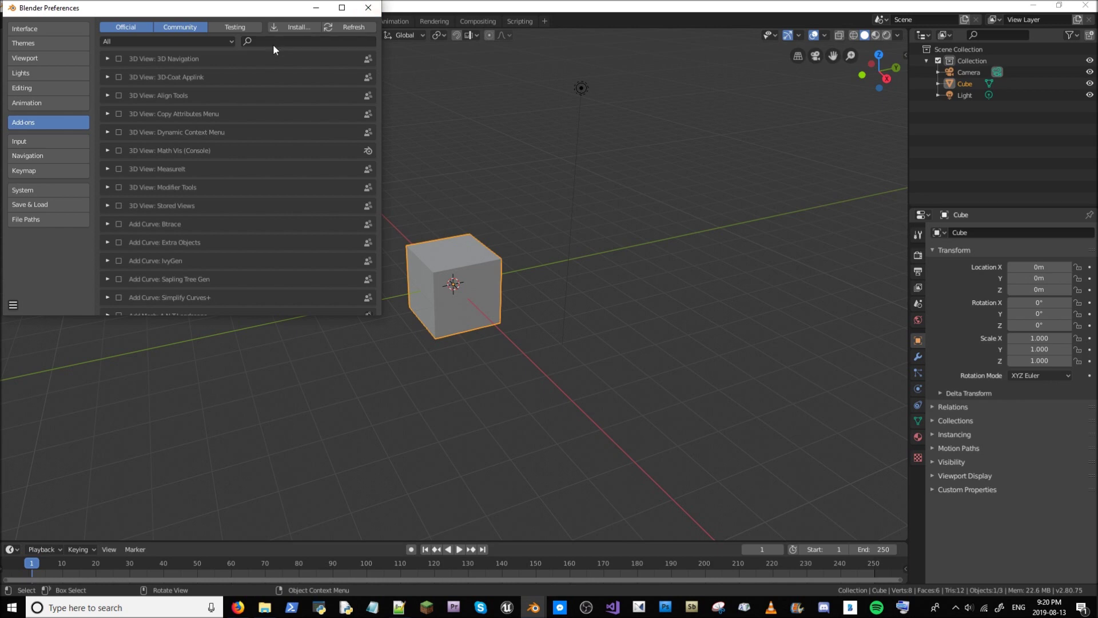
Step: Install armory.py from C:\Program Files\Blender Foundation\Blender\ArmorySDK as an add-on
left_click(305, 26)
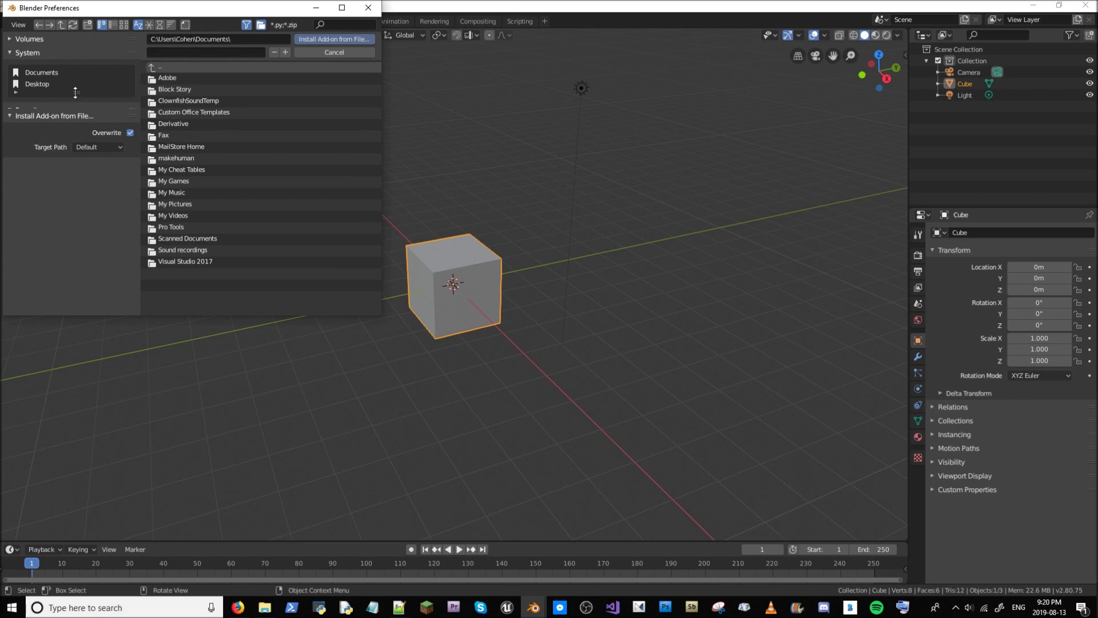
left_click(29, 39)
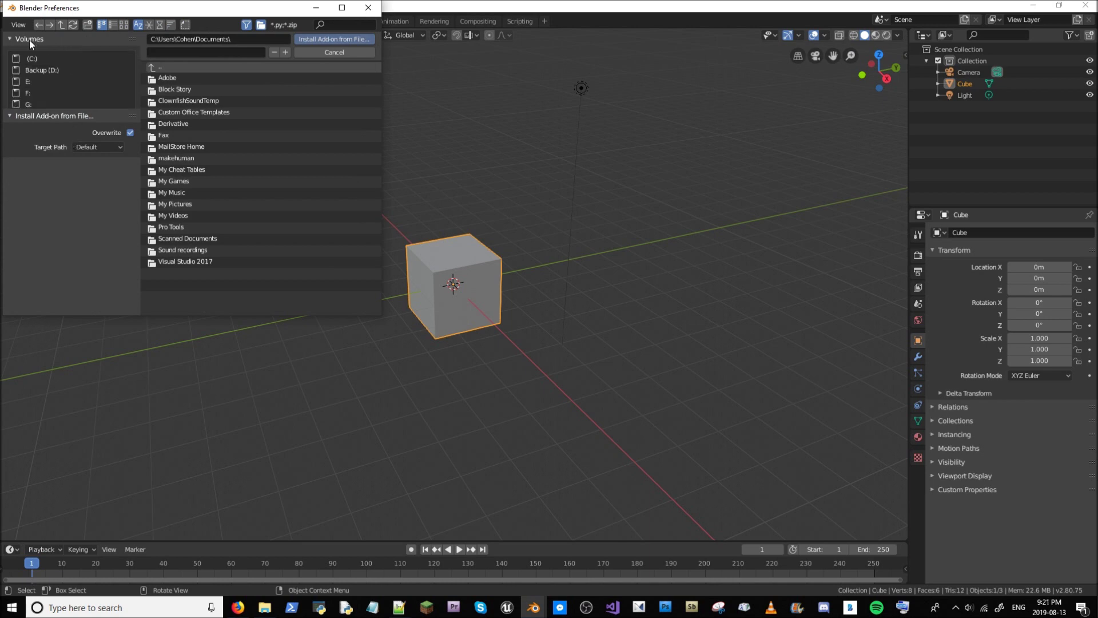
left_click(49, 70)
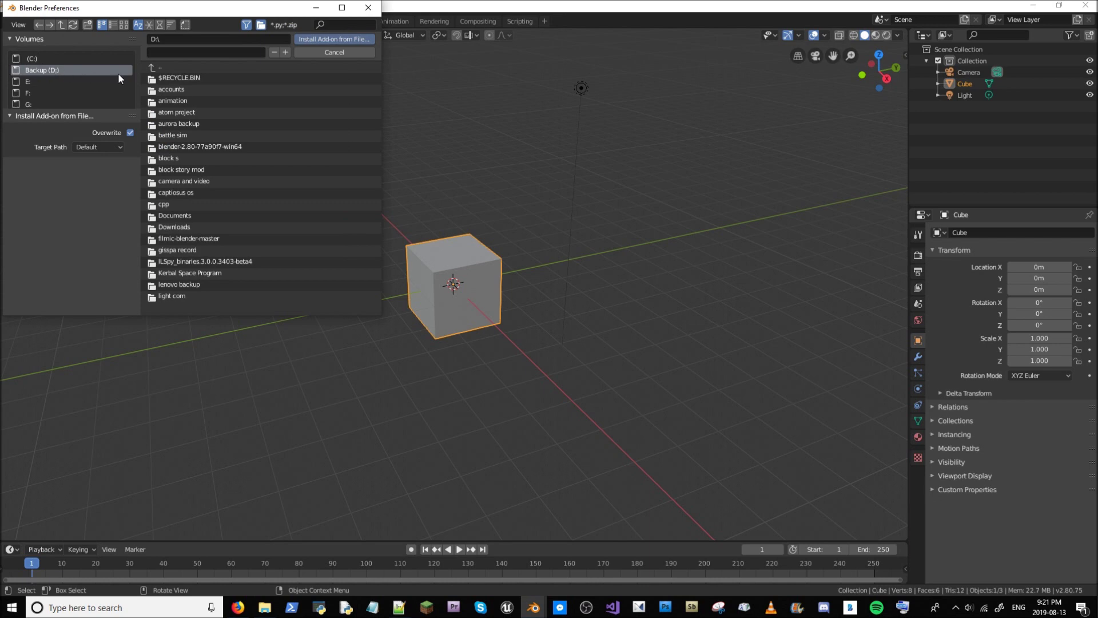
left_click(32, 57)
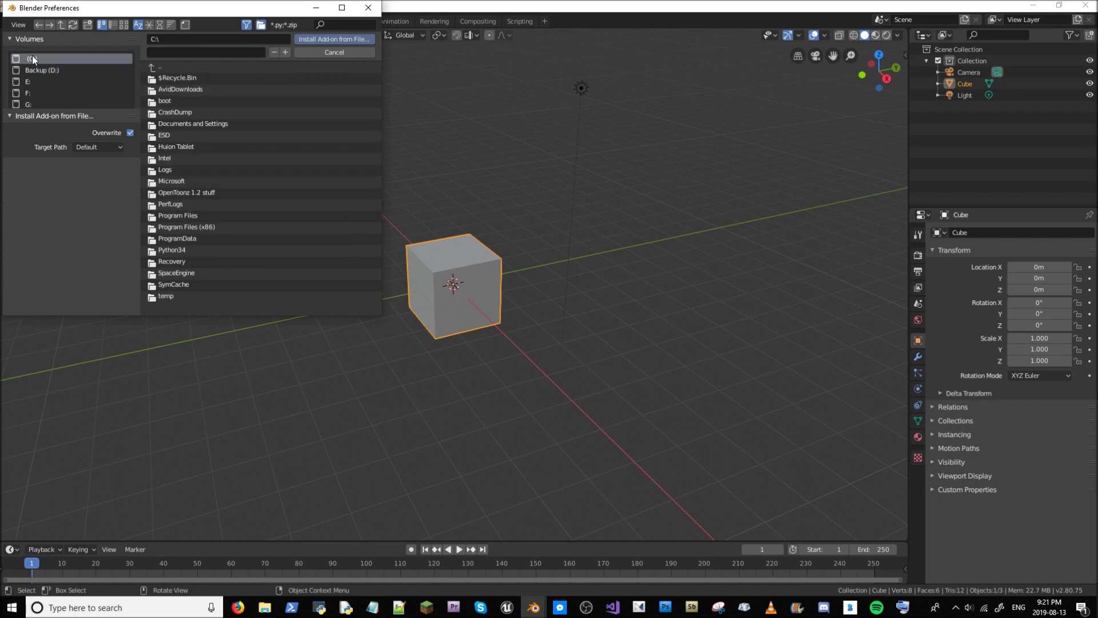
left_click(194, 214)
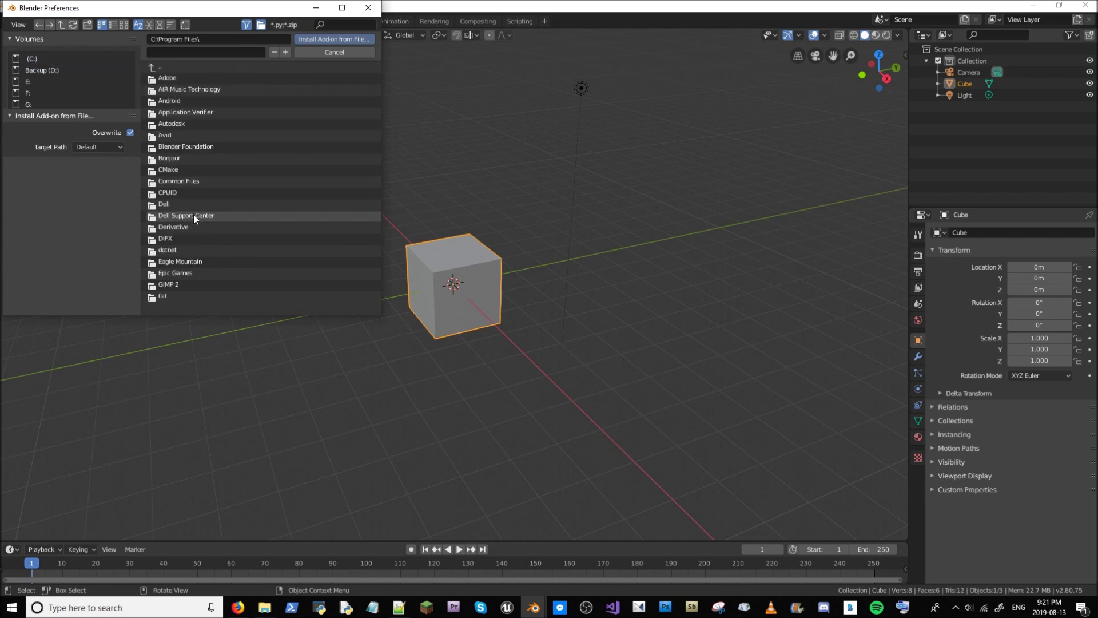
left_click(197, 147)
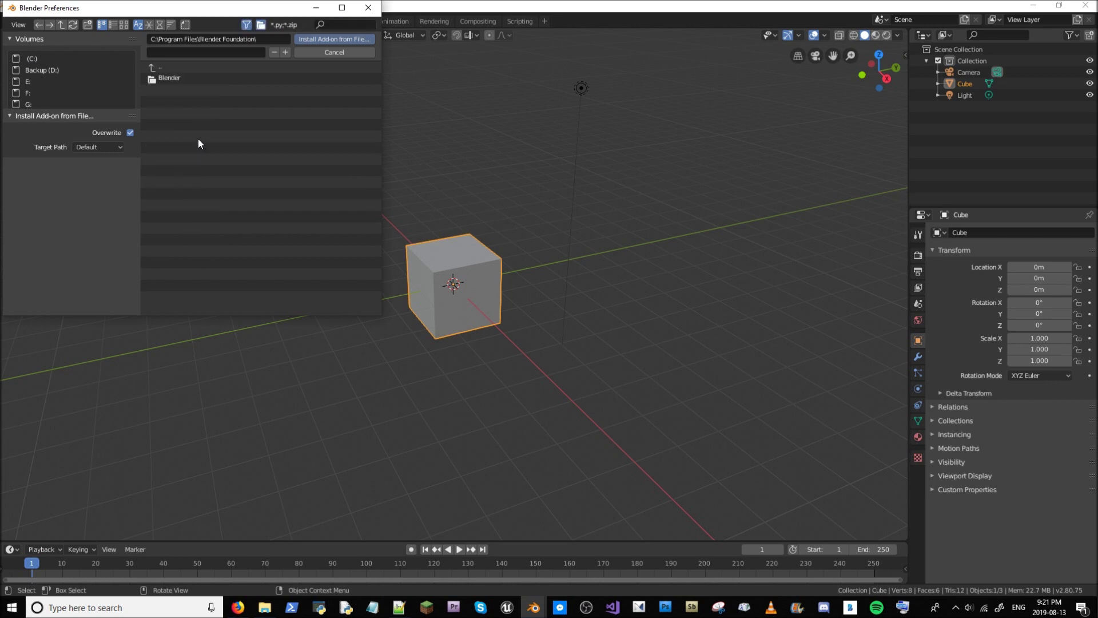
left_click(172, 77)
left_click(191, 101)
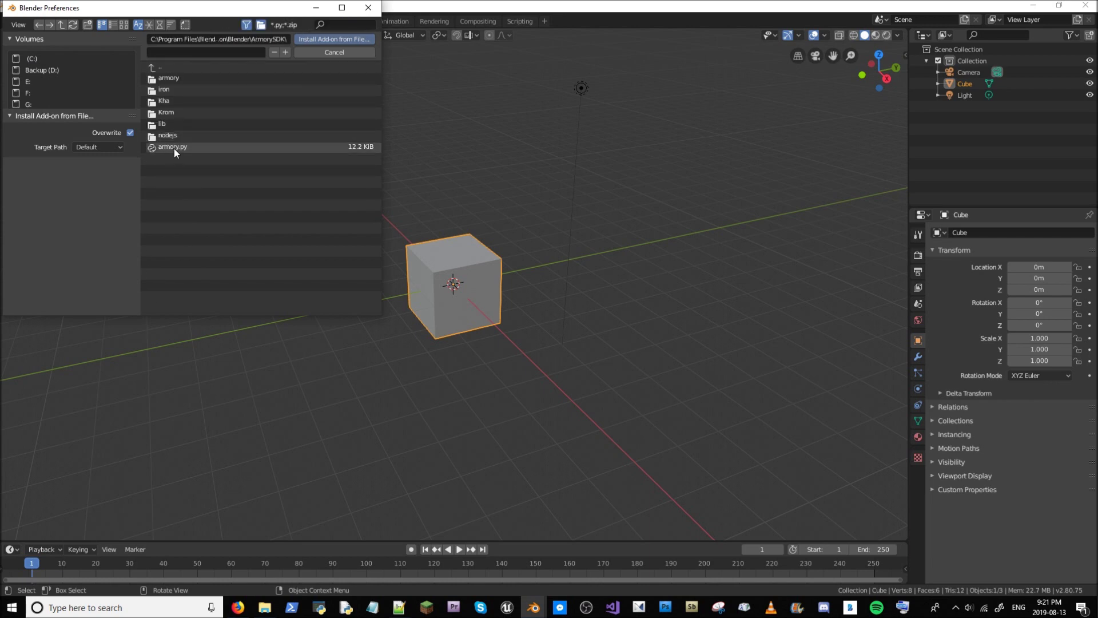
left_click(174, 148)
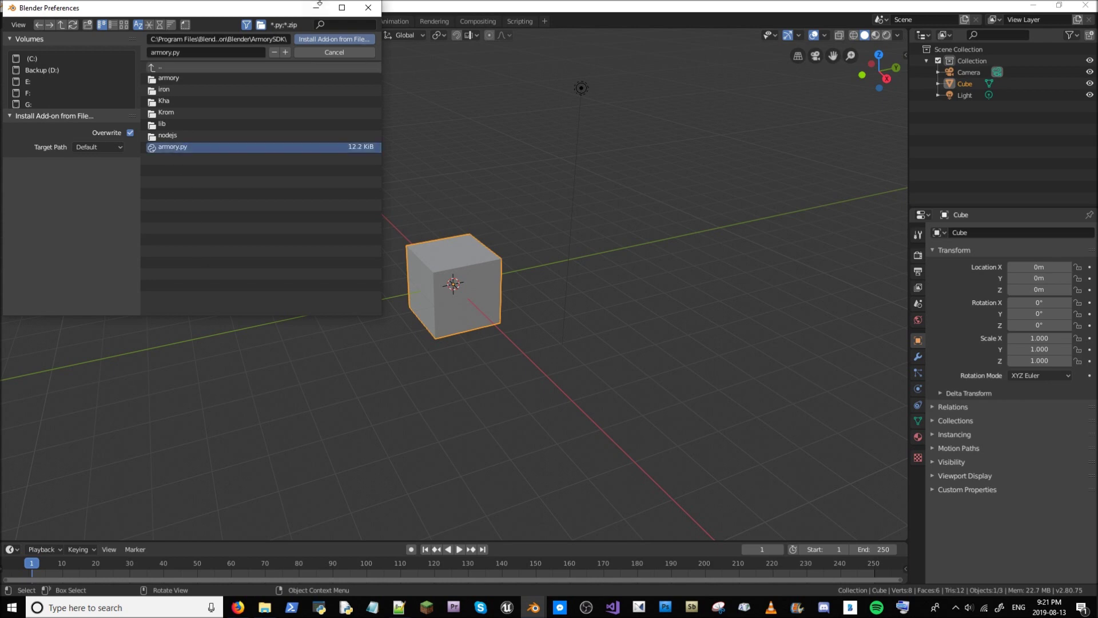
left_click(317, 39)
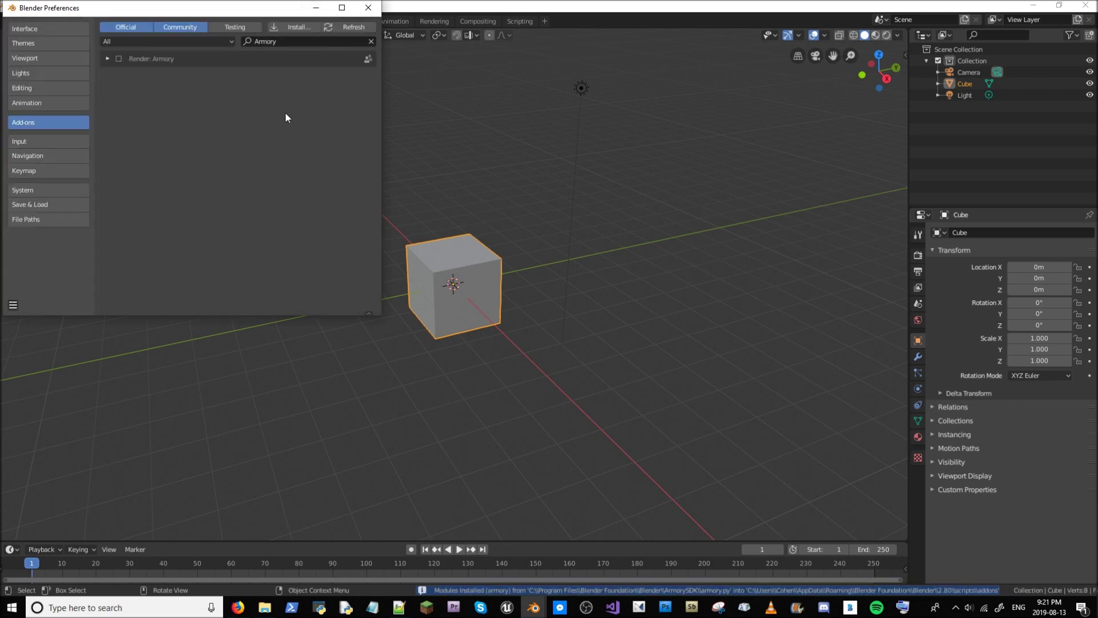
Step: Enable Render: Armory and set its SDK Path to C:\Program Files\Blender Foundation\Blender\ArmorySDK
left_click(107, 58)
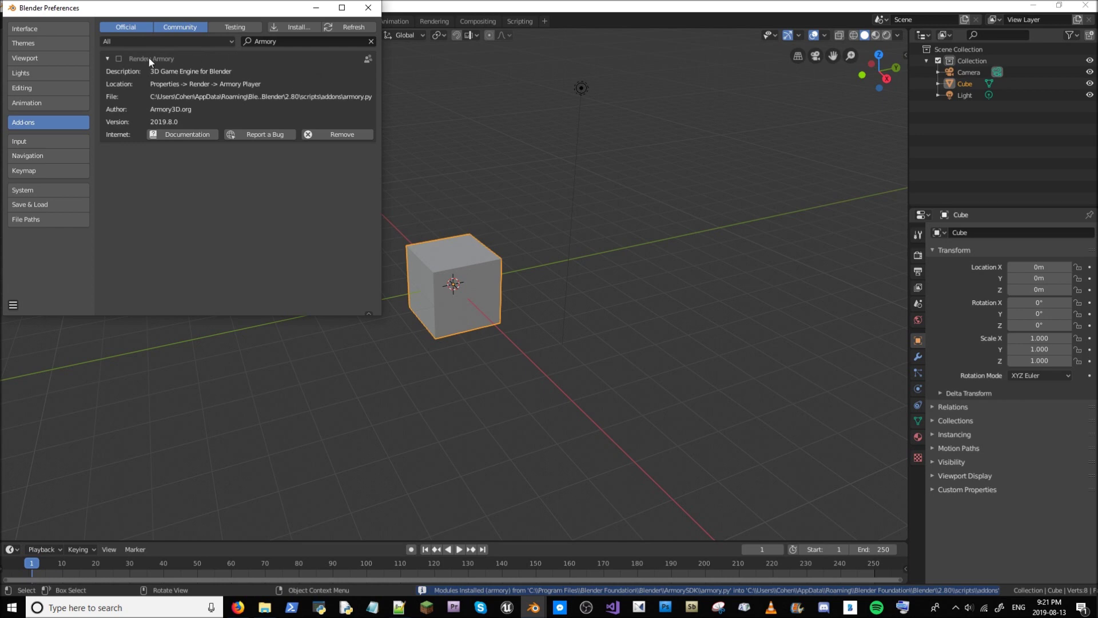
left_click(119, 58)
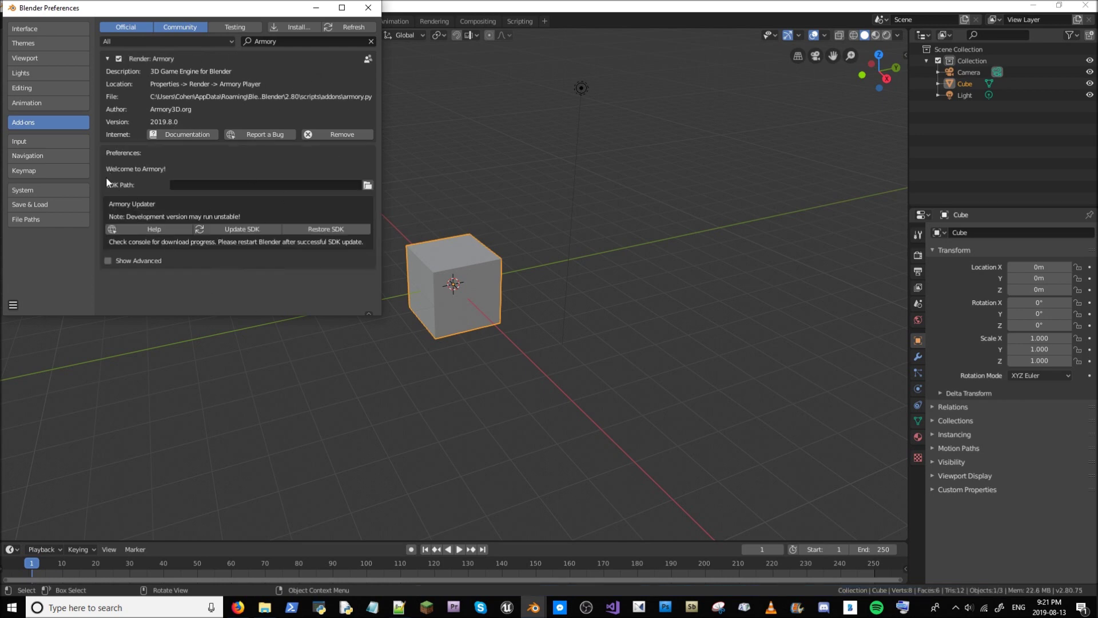
left_click(371, 185)
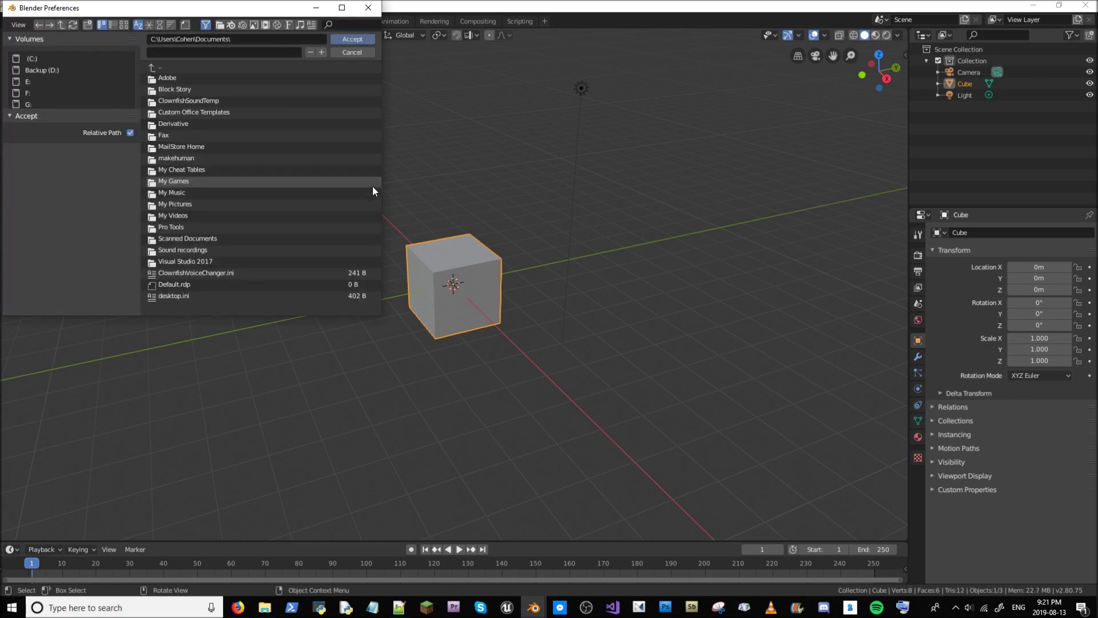
left_click(30, 58)
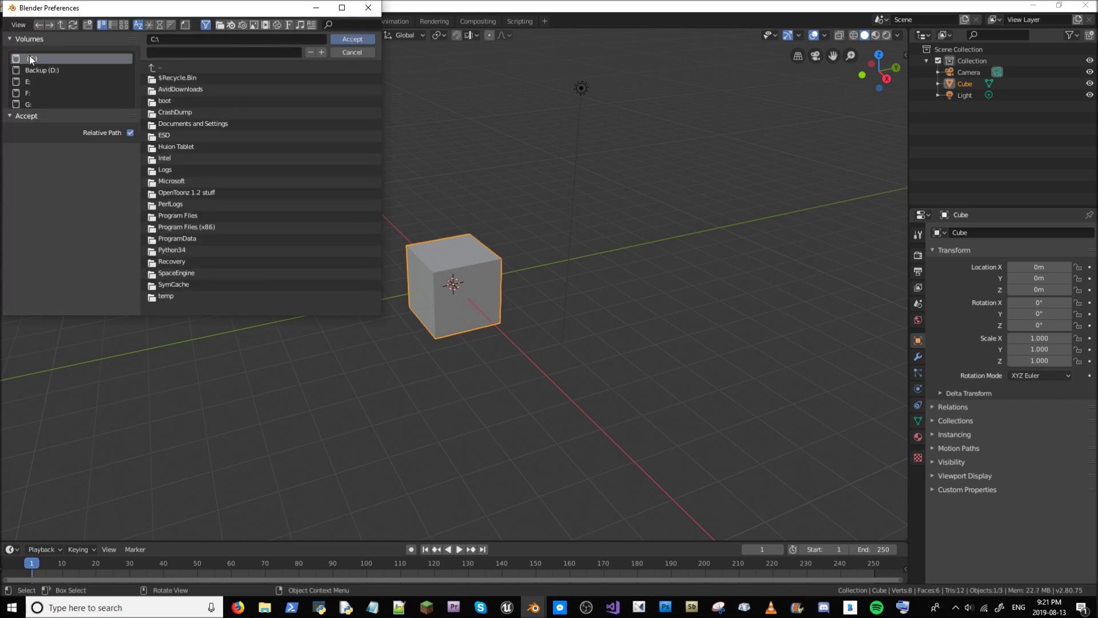
double_click(201, 217)
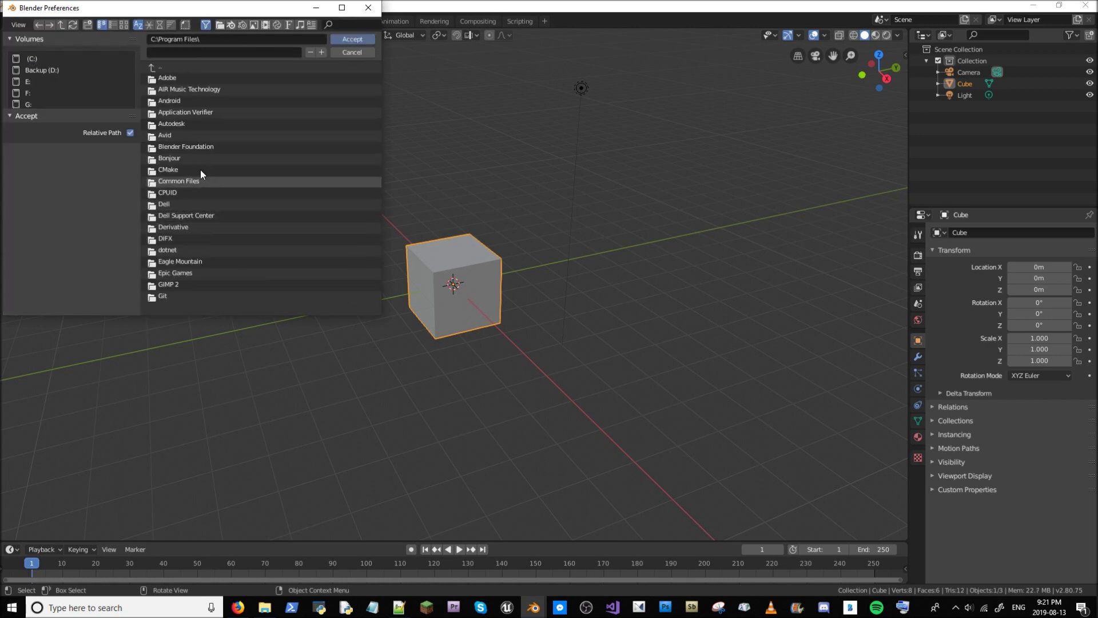
double_click(191, 140)
double_click(180, 78)
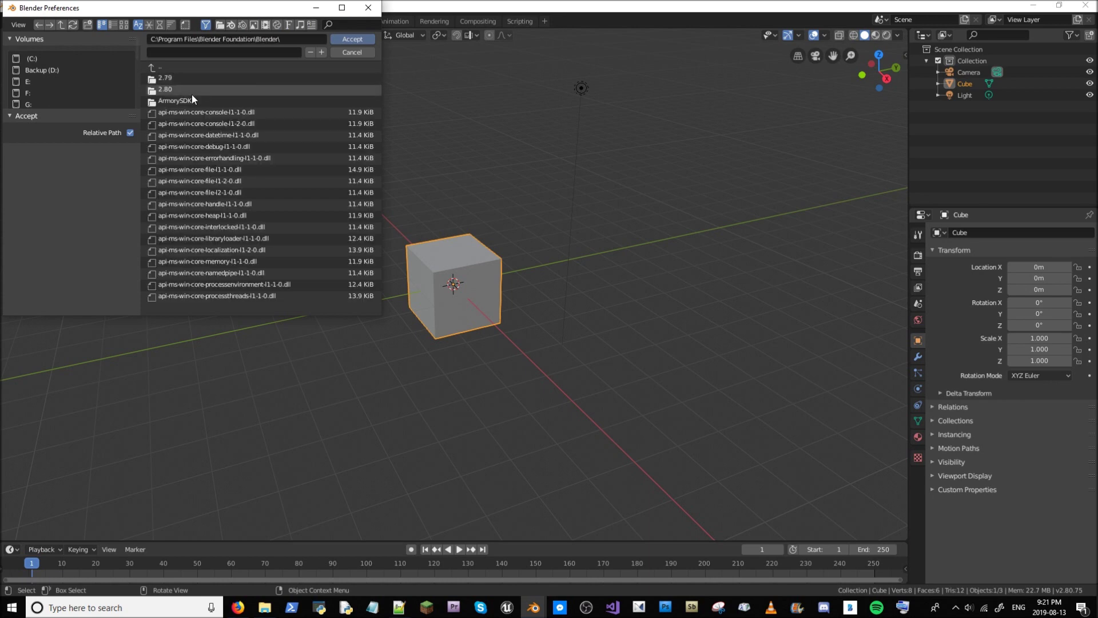
double_click(193, 101)
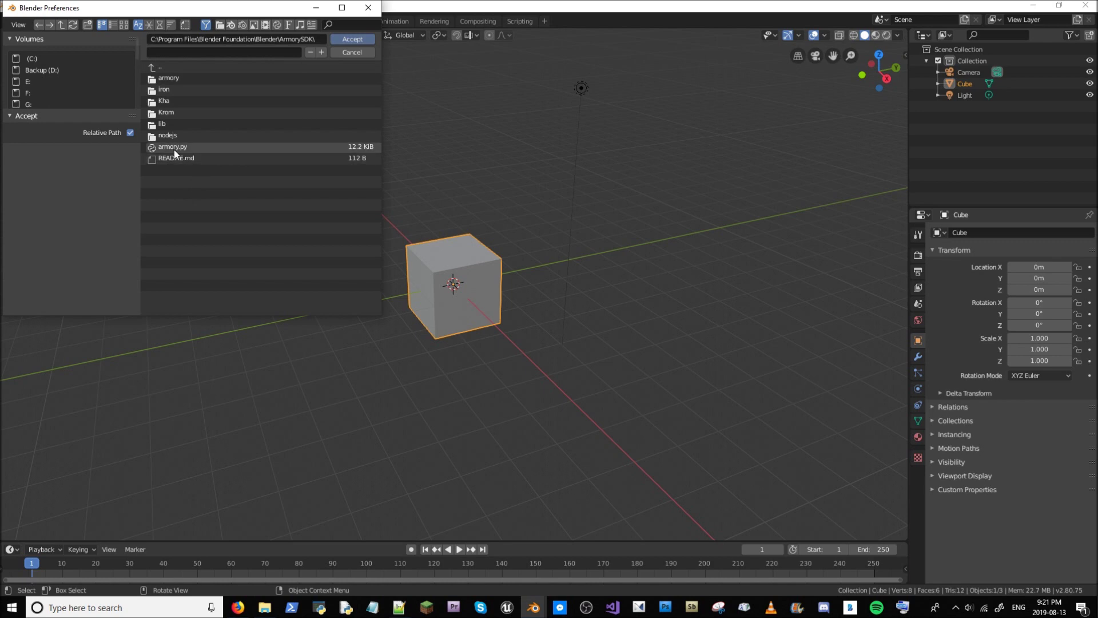
left_click(355, 39)
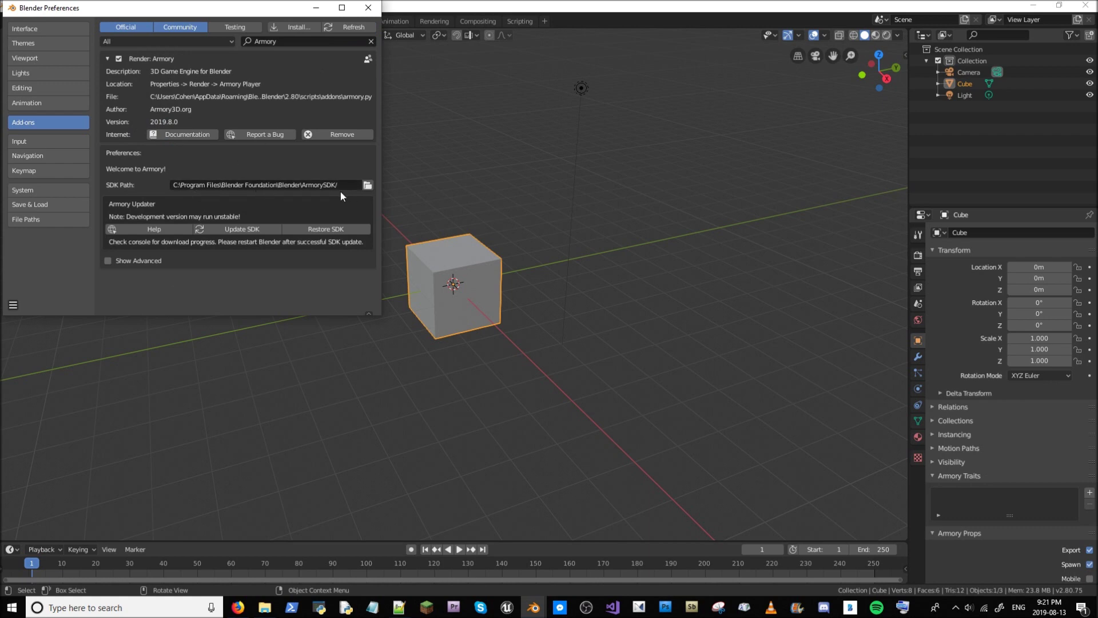
Step: Save the preferences and quit Blender, discarding the unsaved scene
left_click(13, 304)
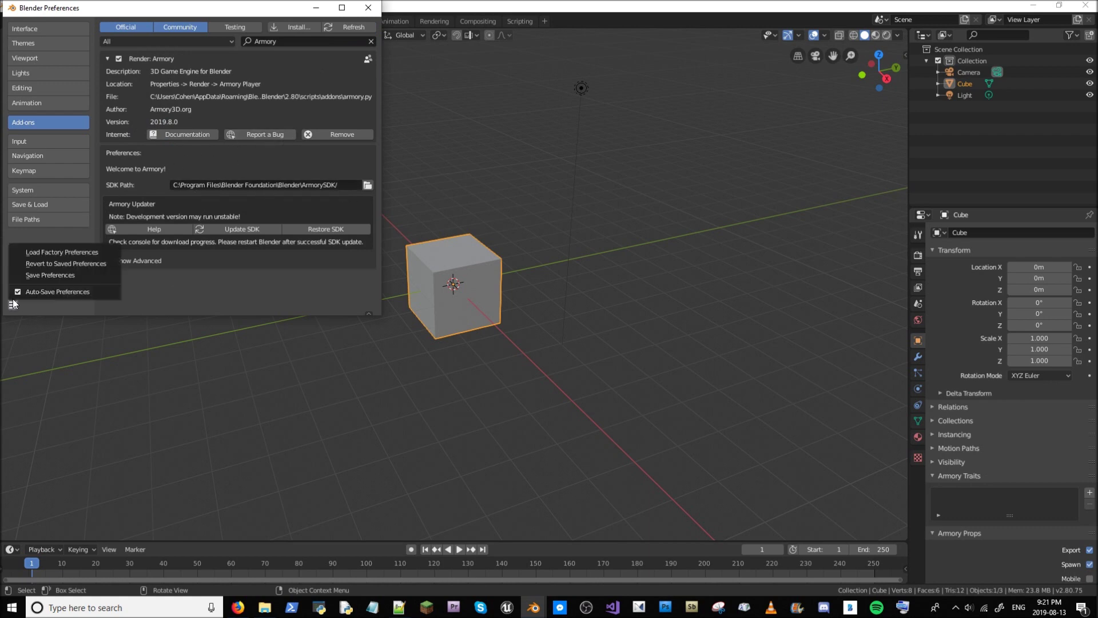
left_click(35, 275)
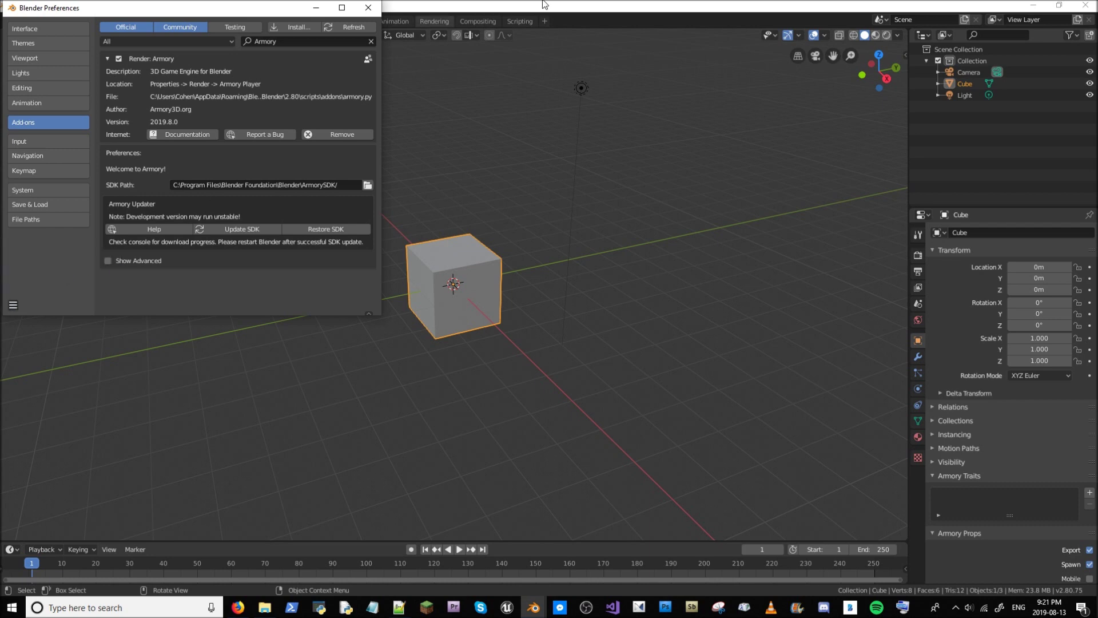
left_click(389, 16)
left_click(1085, 5)
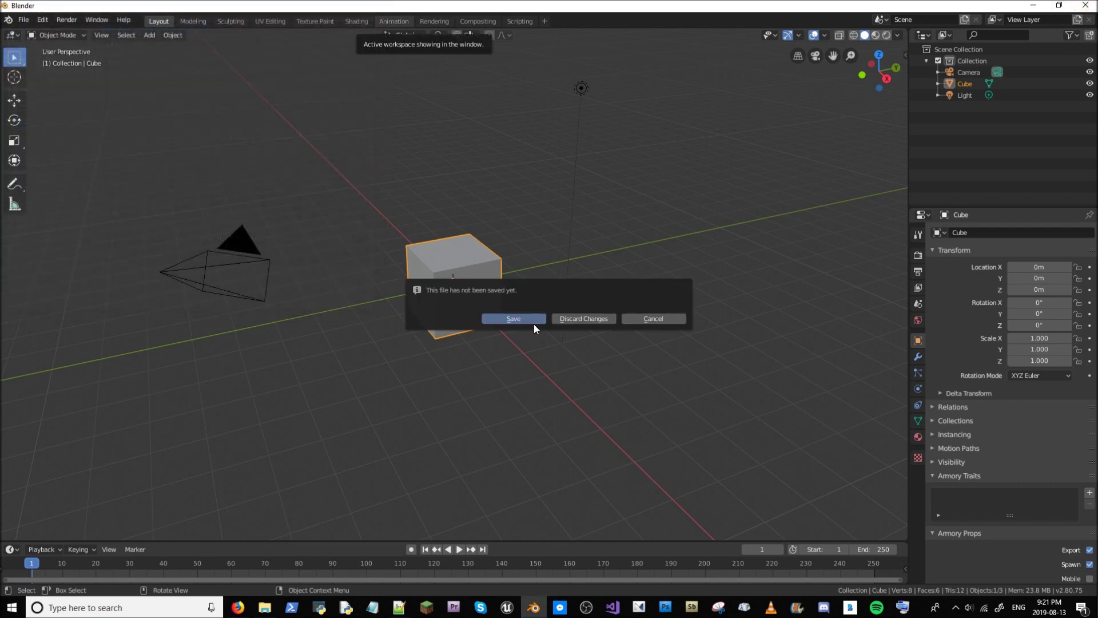
left_click(653, 318)
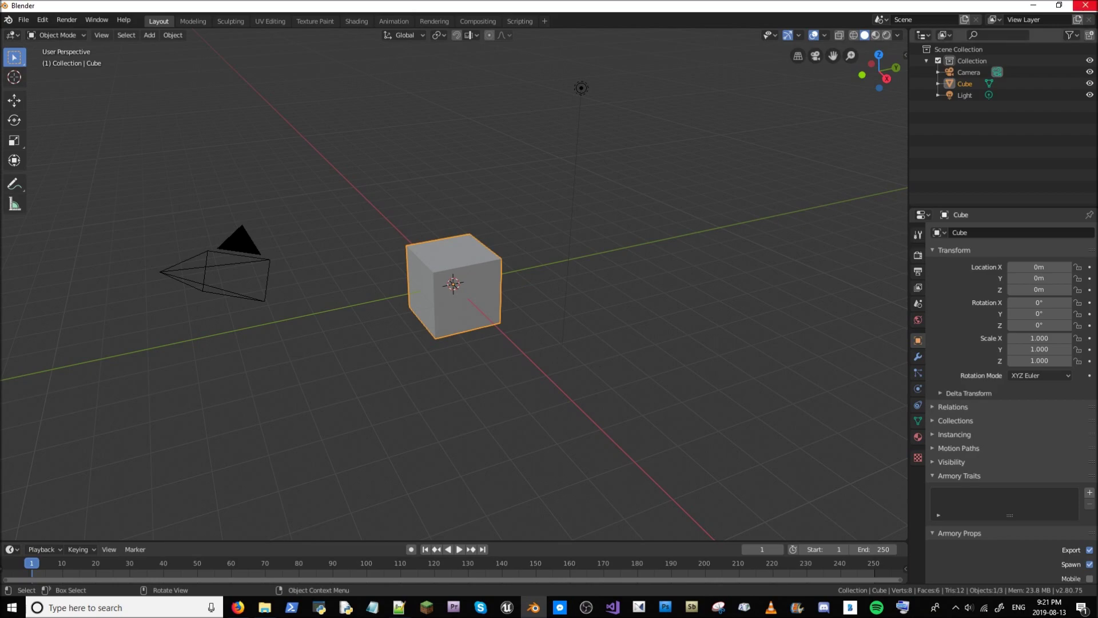
left_click(1085, 5)
left_click(582, 316)
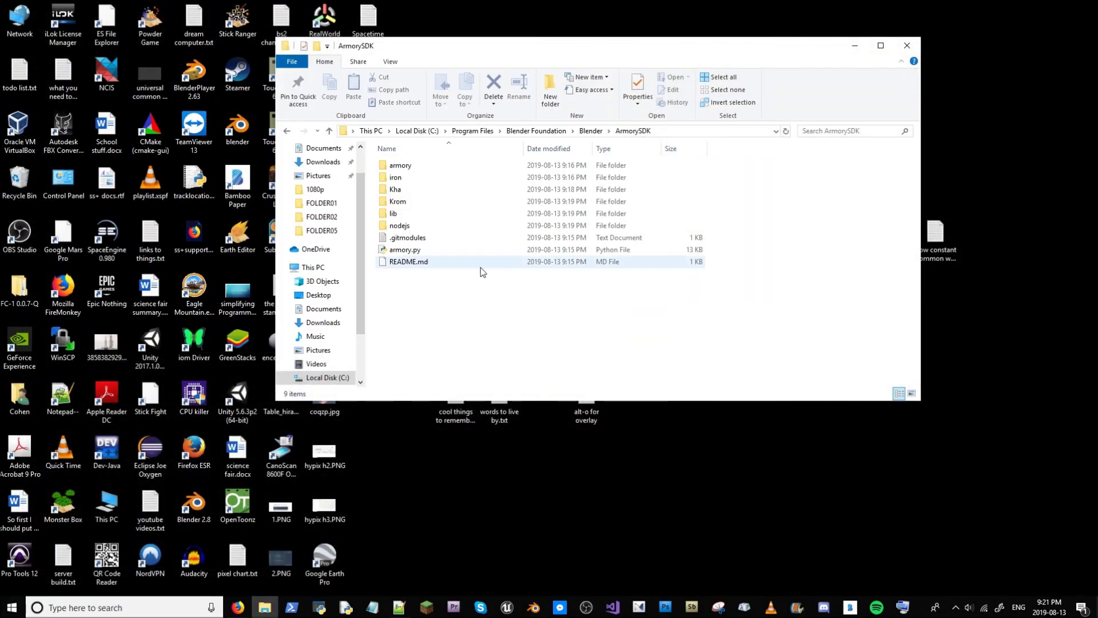
Step: Relaunch Blender and dismiss the splash screen
left_click(537, 607)
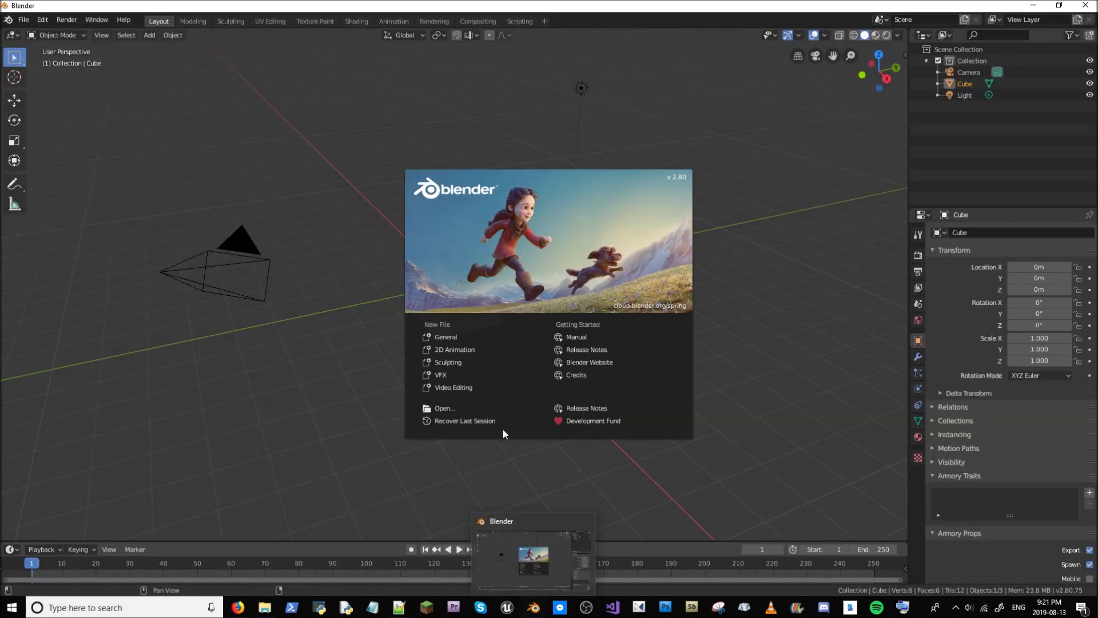
left_click(565, 262)
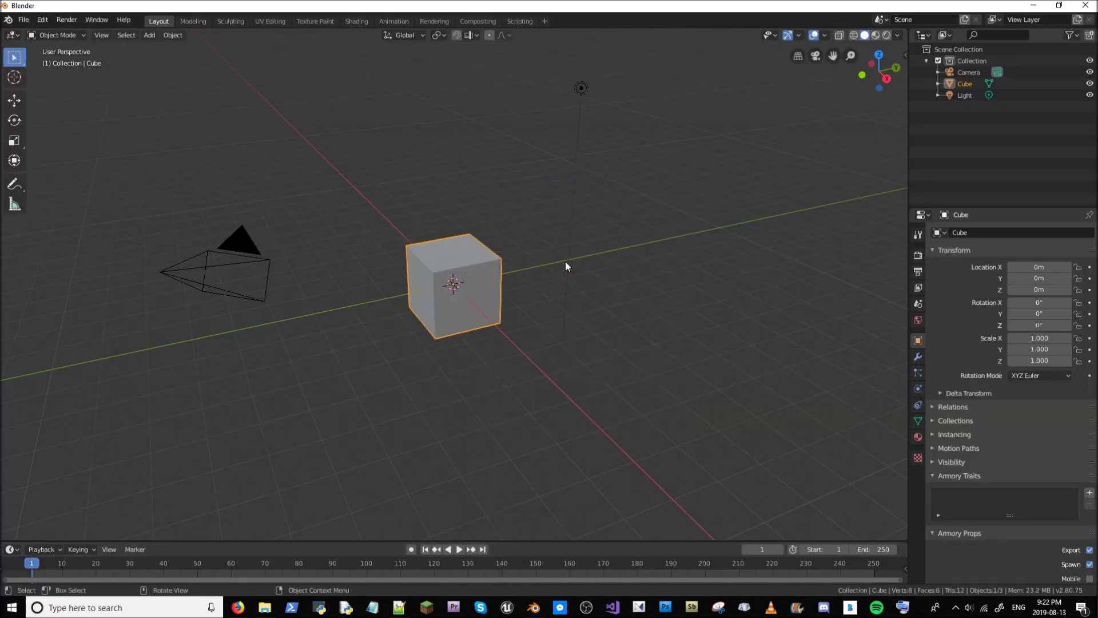
scroll(969, 346, "down", 7)
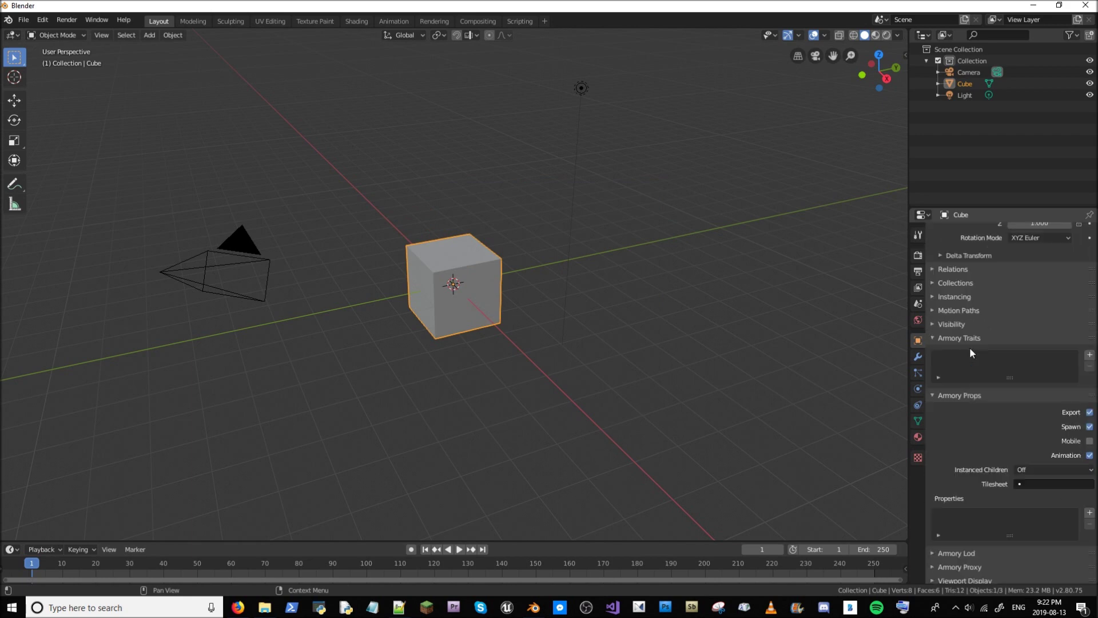
scroll(970, 353, "up", 2)
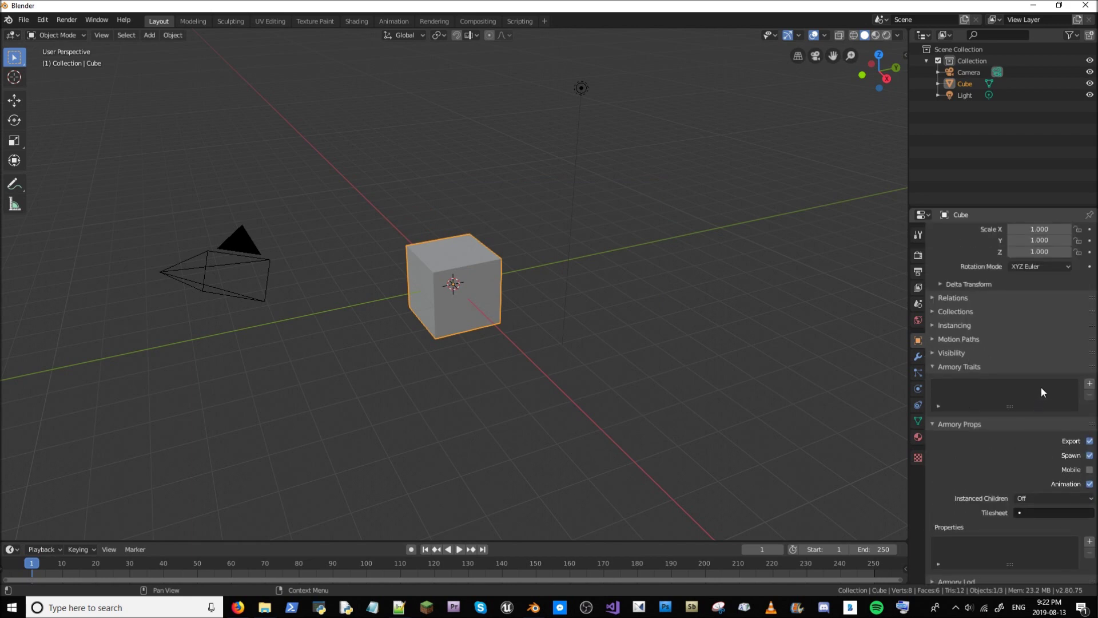
scroll(1035, 349, "down", 2)
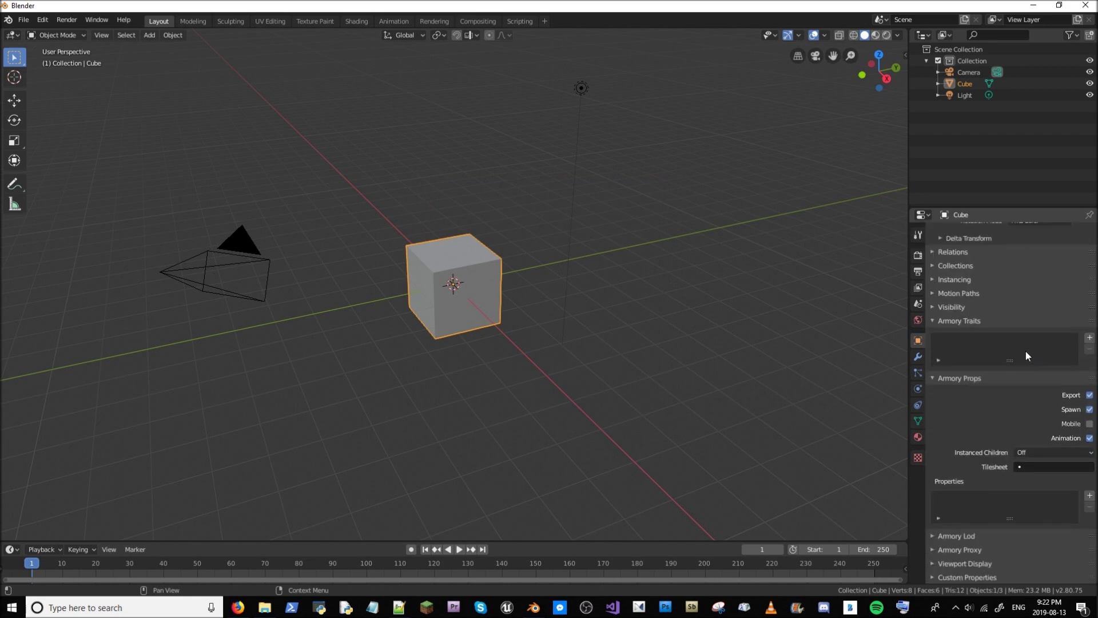
left_click(958, 535)
left_click(955, 422)
scroll(989, 501, "up", 7)
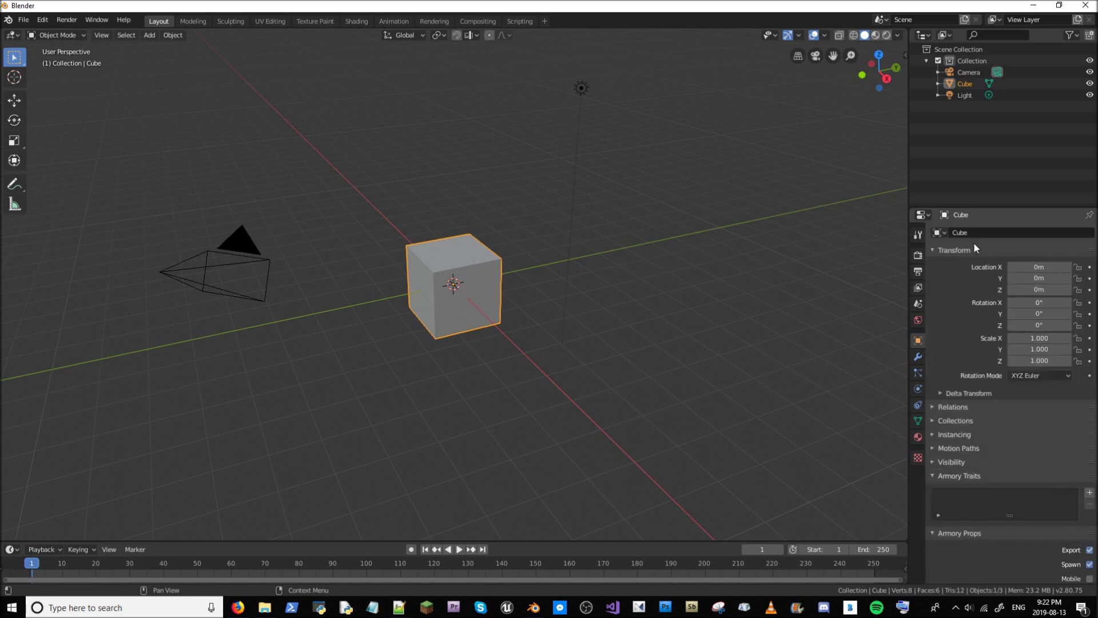
left_click(918, 235)
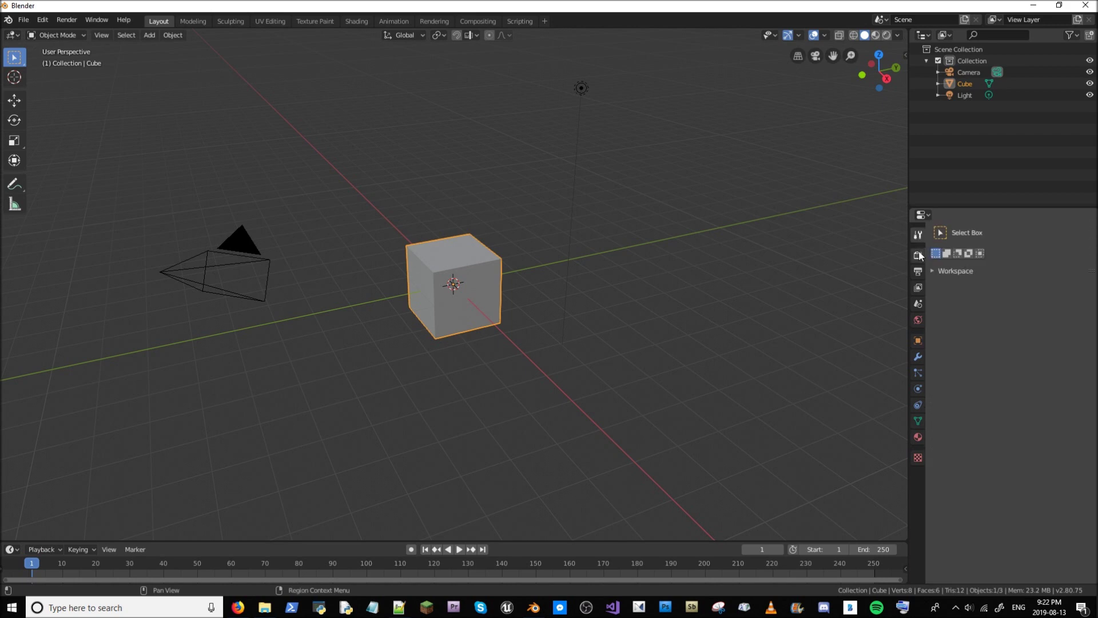
Step: Set the render engine to Cycles and review the Armory Player camera and runtime options
left_click(918, 255)
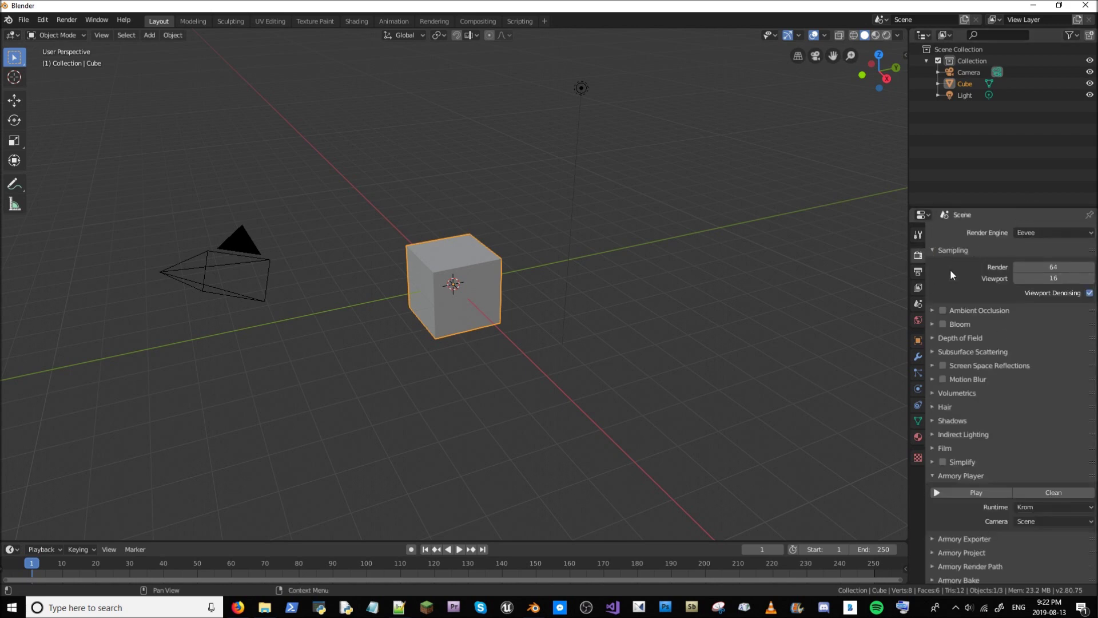
left_click(1023, 231)
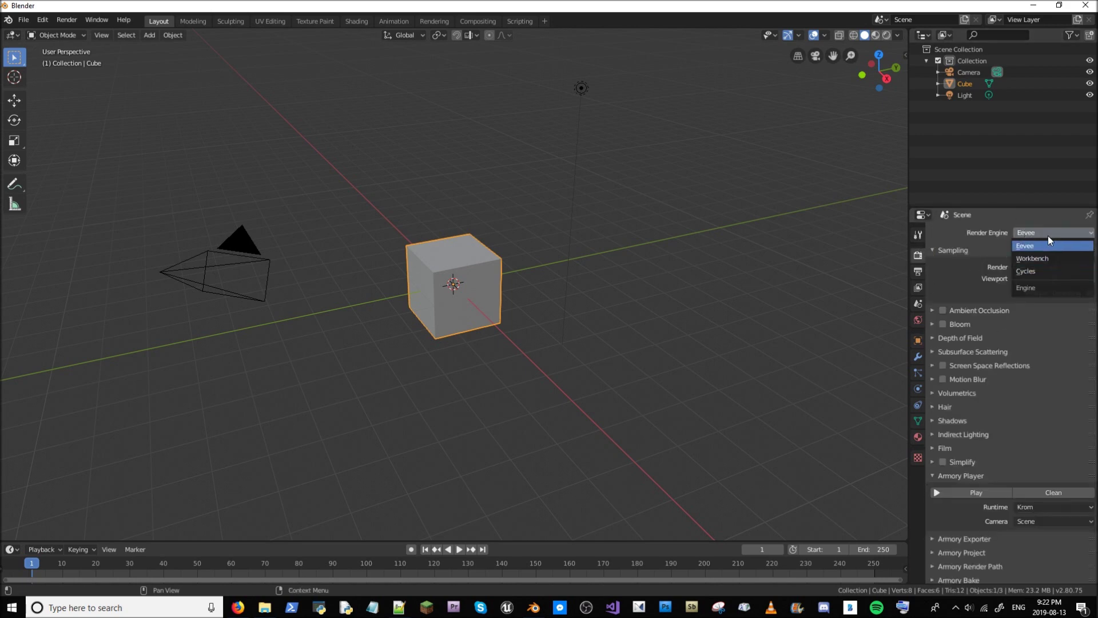
left_click(1037, 269)
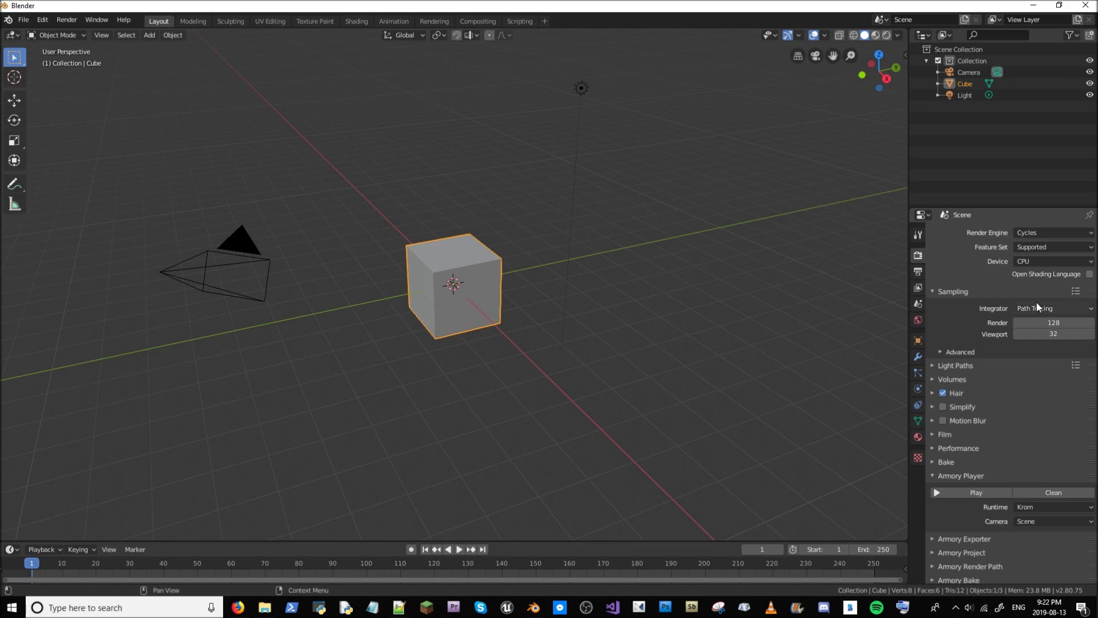
scroll(1027, 437, "down", 1)
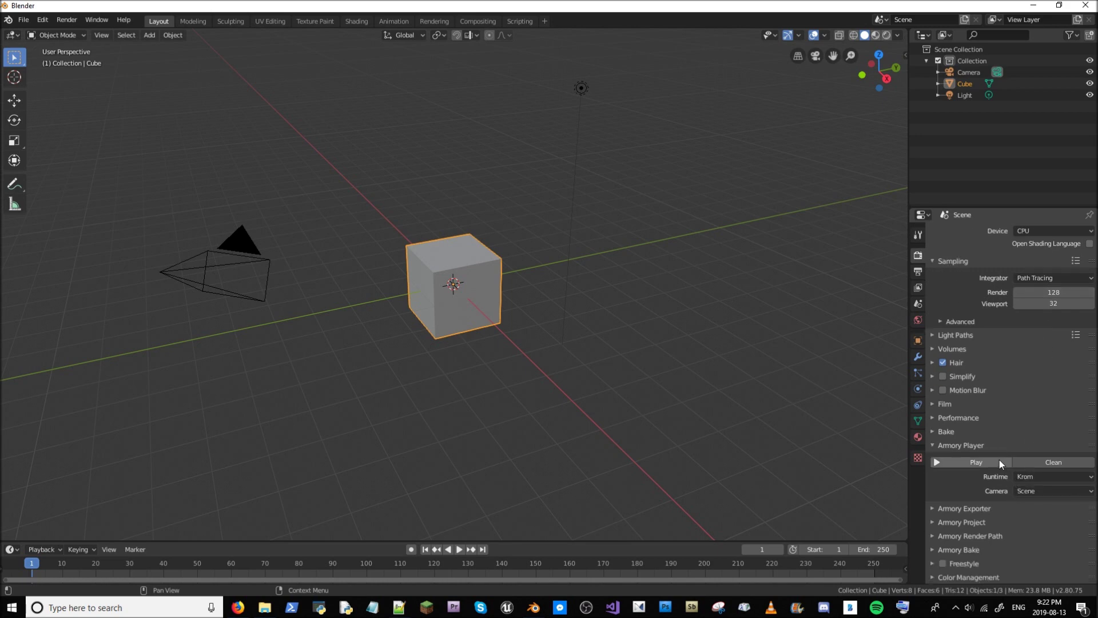
left_click(1042, 490)
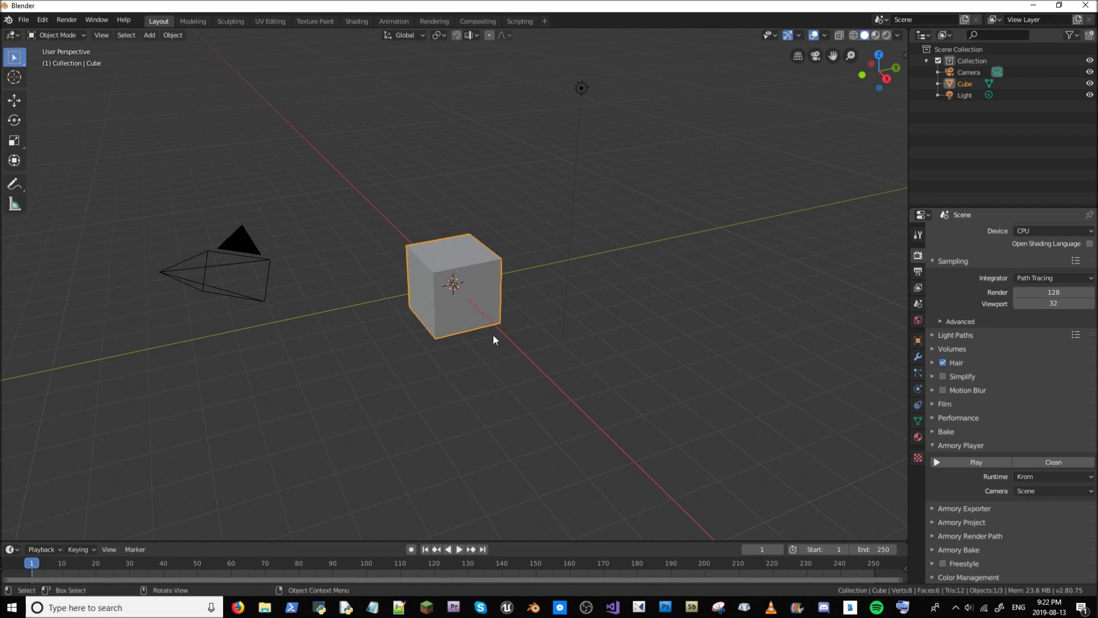
left_click(1018, 487)
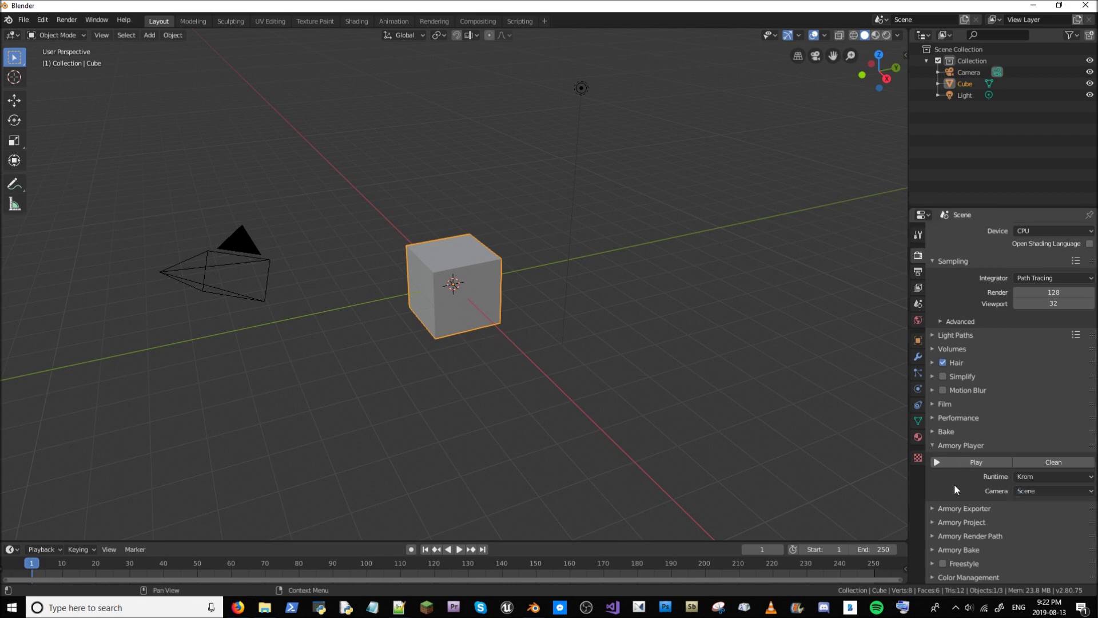
left_click(1038, 477)
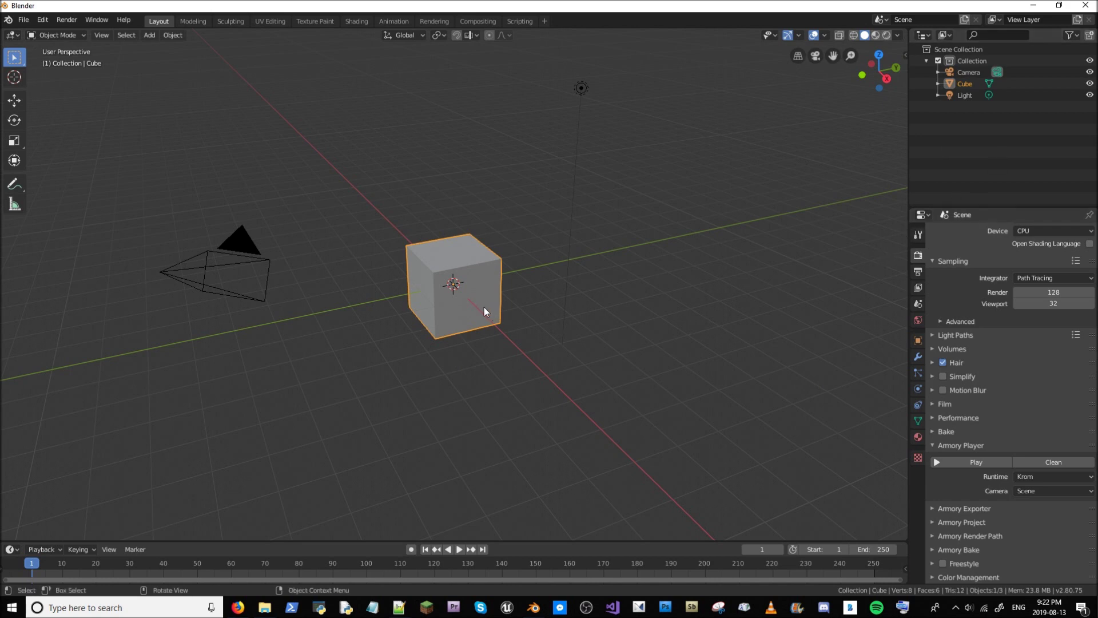
left_click(919, 319)
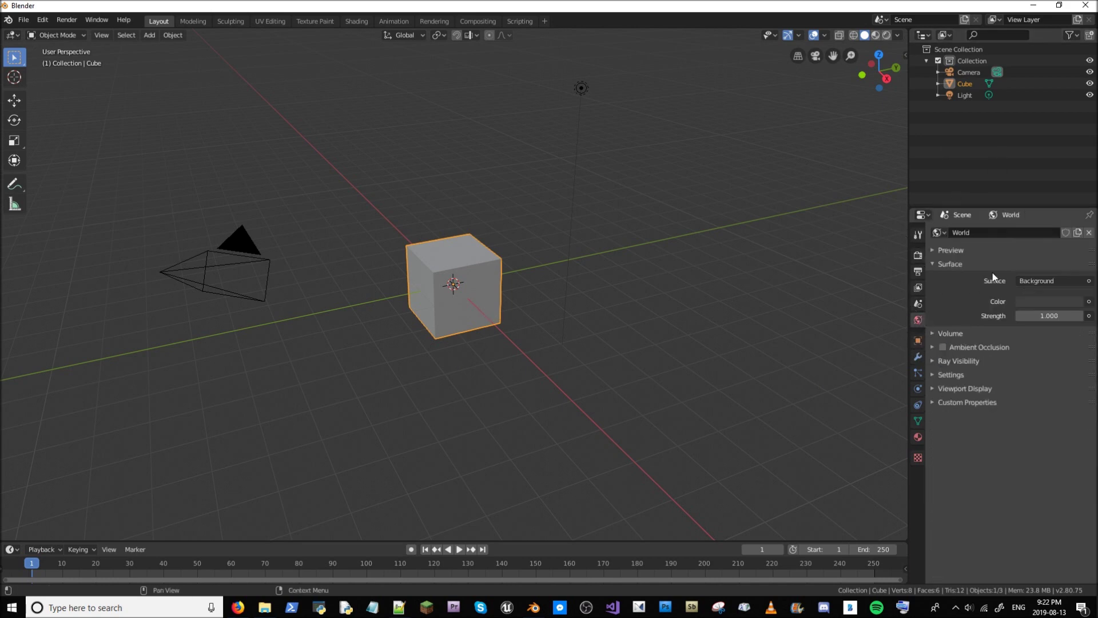
Step: Drive the World colour with a Hosek / Wilkie Sky Texture (turbidity 2.200, ground albedo 0.300)
left_click(1050, 280)
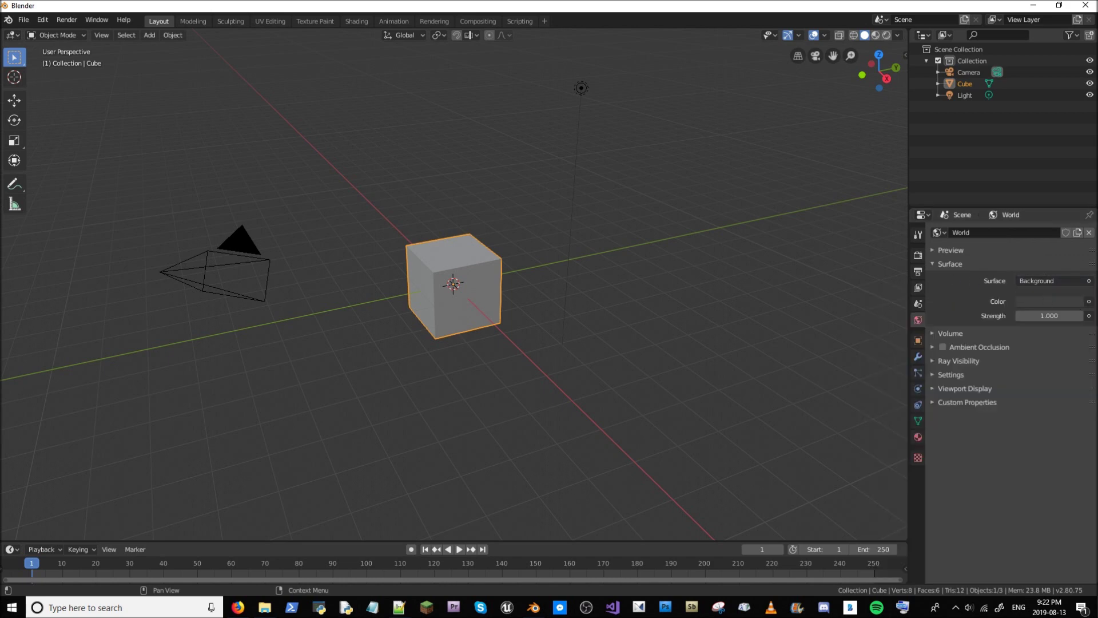
left_click(1090, 302)
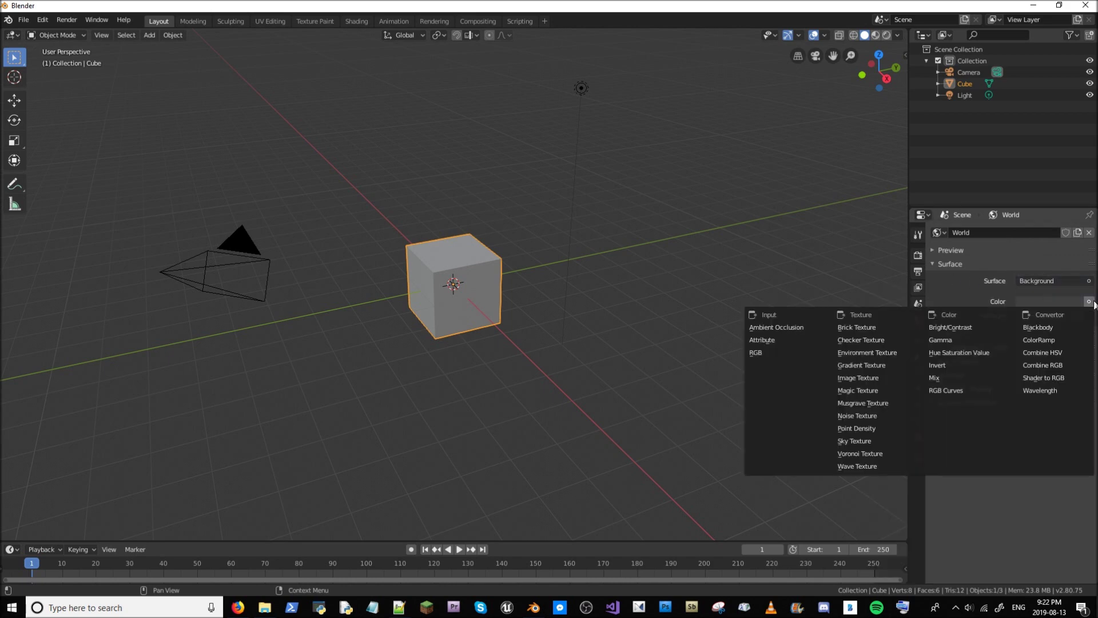
left_click(854, 441)
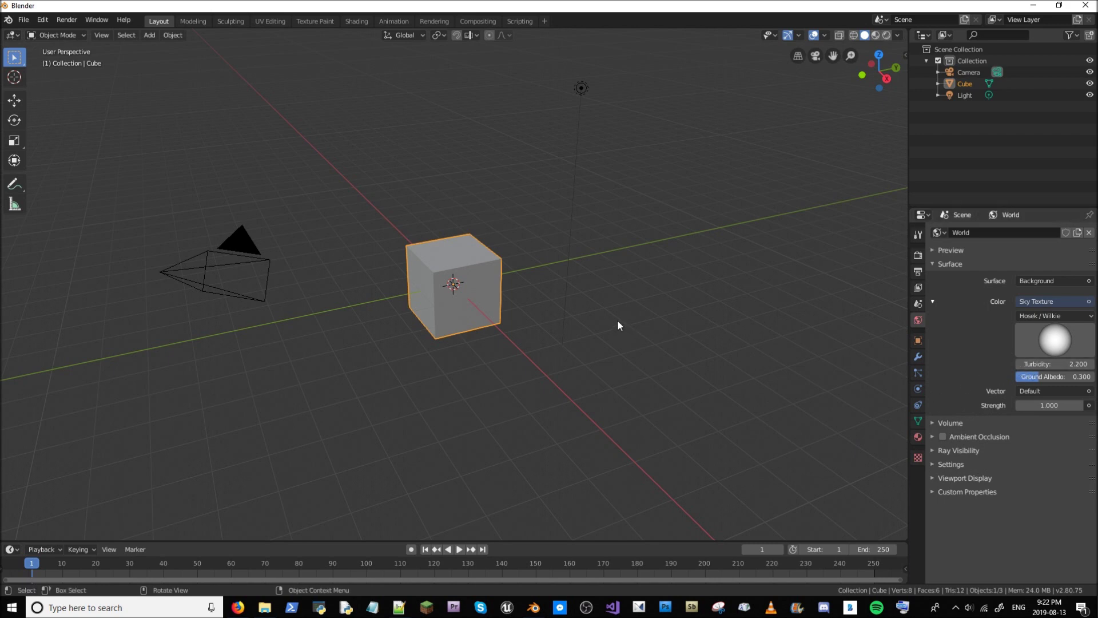
key("shift+z")
key("shift+z")
key("z")
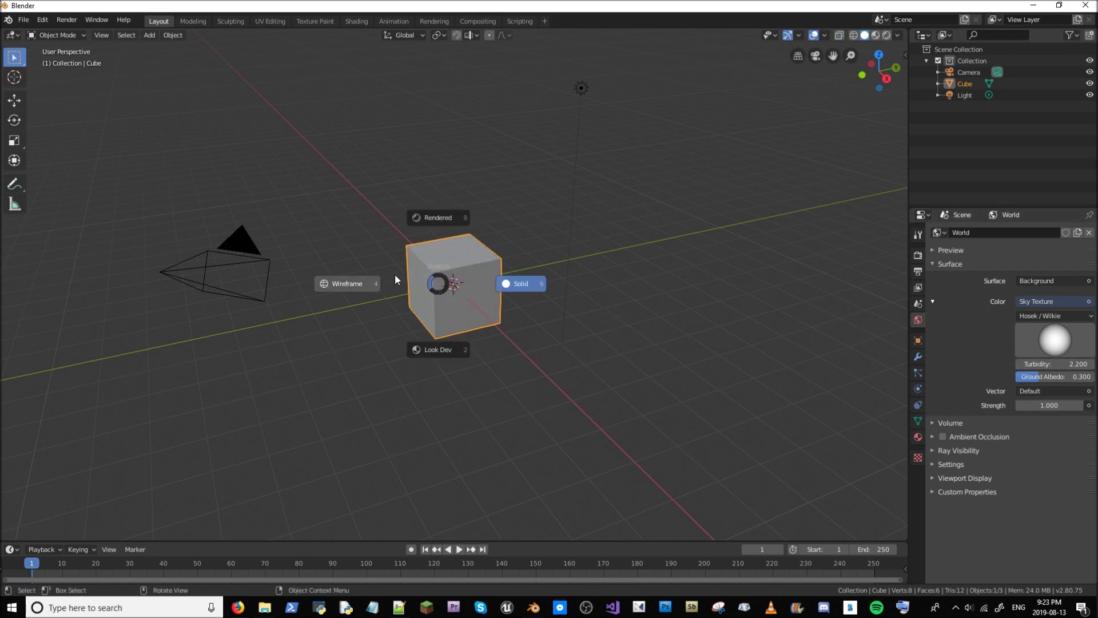
Step: Preview the viewport rendered and switch the sky model to Preetham, adjusting the sun direction
left_click(444, 213)
mouse_move(568, 297)
middle_mouse_down()
mouse_move(654, 265)
mouse_move(643, 271)
mouse_move(644, 260)
middle_mouse_up()
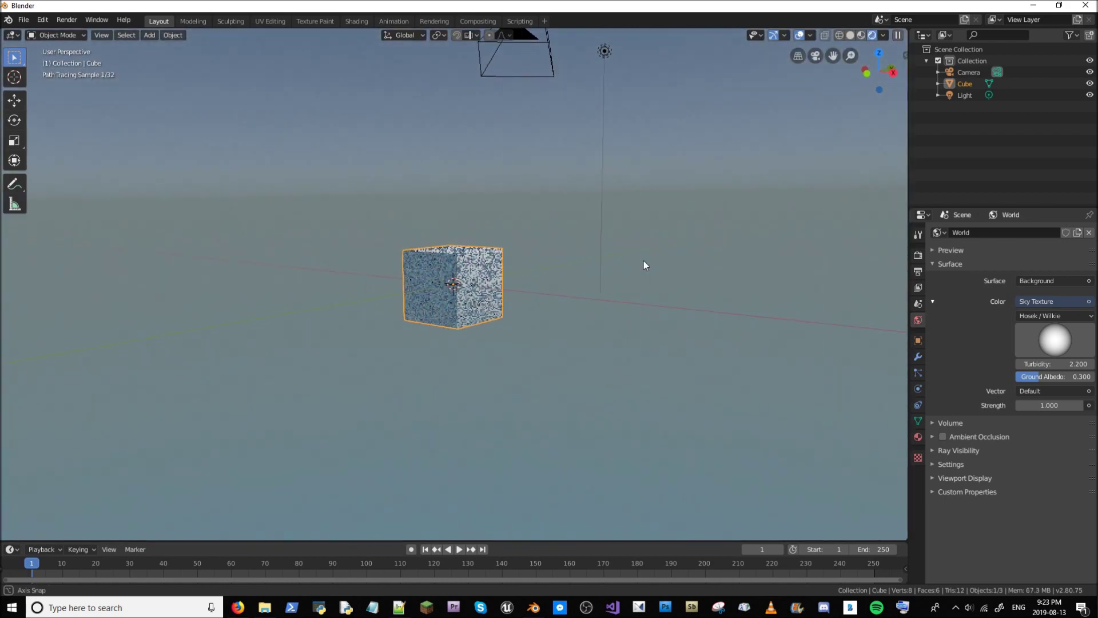
middle_click_drag(254, 302, 342, 265)
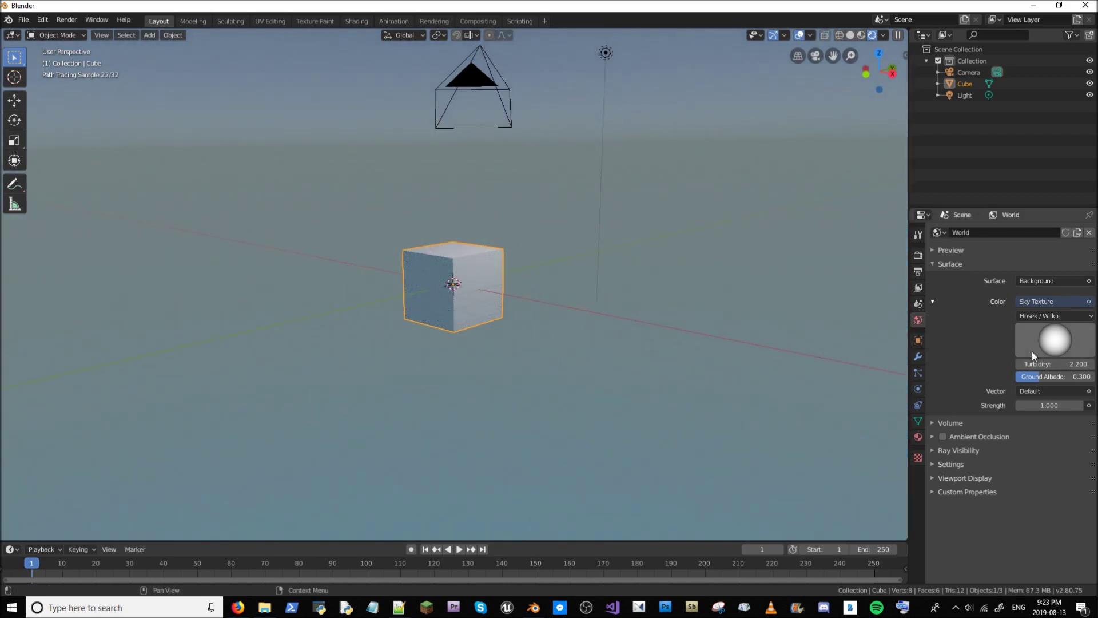
left_click_drag(1054, 337, 1056, 347)
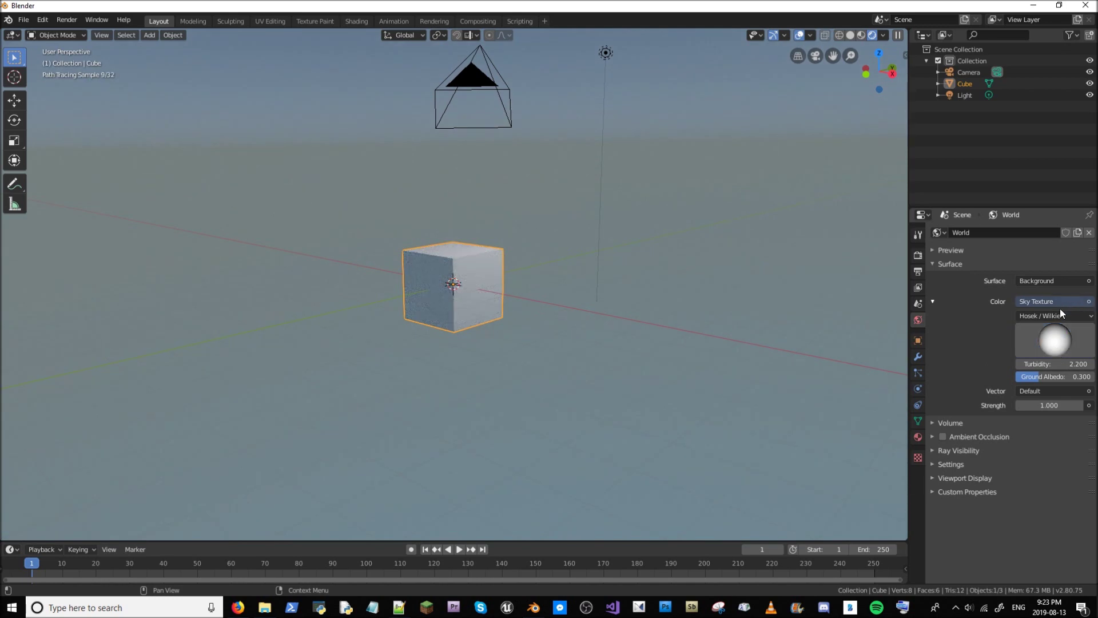
left_click(1058, 312)
left_click(1034, 328)
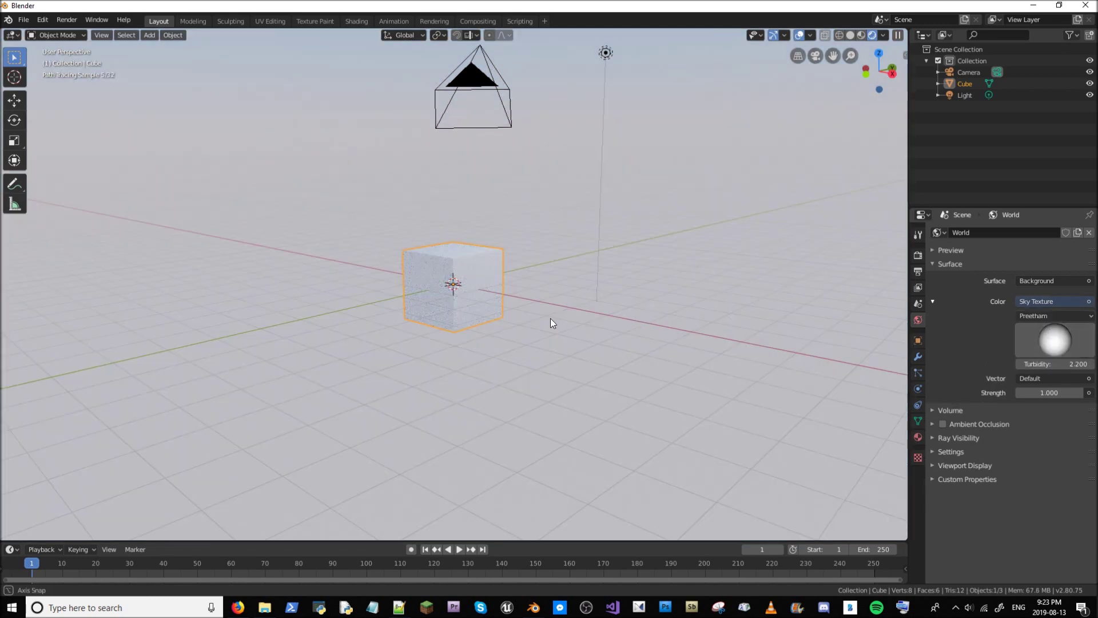
left_click_drag(1056, 342, 1054, 323)
mouse_move(441, 309)
middle_mouse_down()
mouse_move(455, 307)
mouse_move(479, 211)
mouse_move(441, 303)
mouse_move(424, 314)
middle_mouse_up()
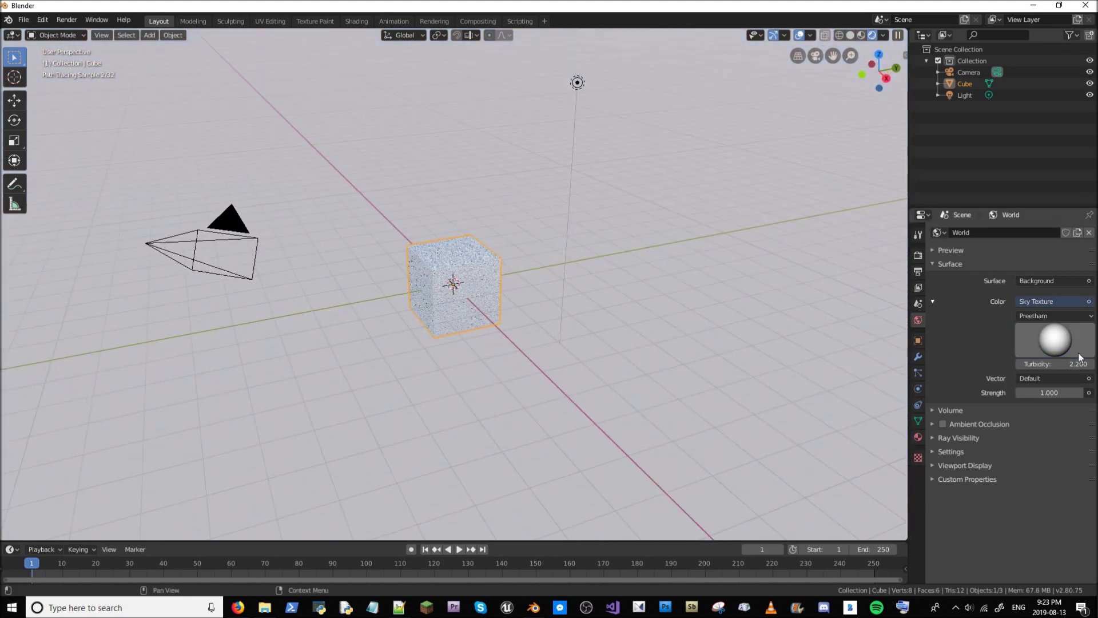
Step: Reset the sky turbidity to its default 1.000 and view through the scene camera
mouse_move(1069, 363)
left_mouse_down()
mouse_move(1053, 363)
mouse_move(1078, 363)
left_mouse_up()
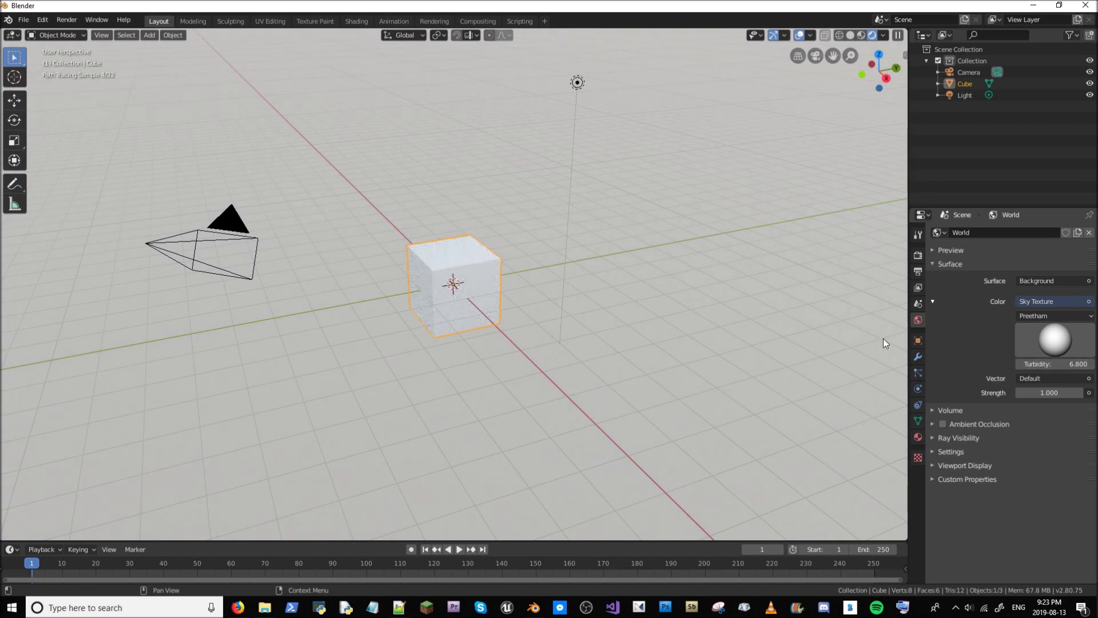
middle_click_drag(766, 309, 725, 280)
right_click(1047, 363)
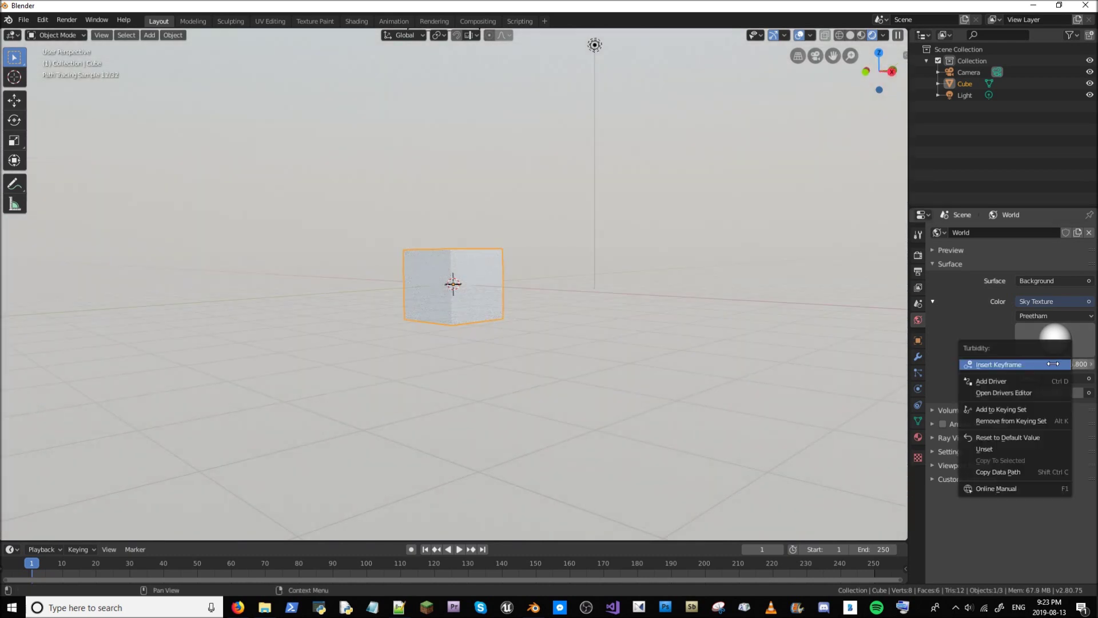
left_click(1031, 437)
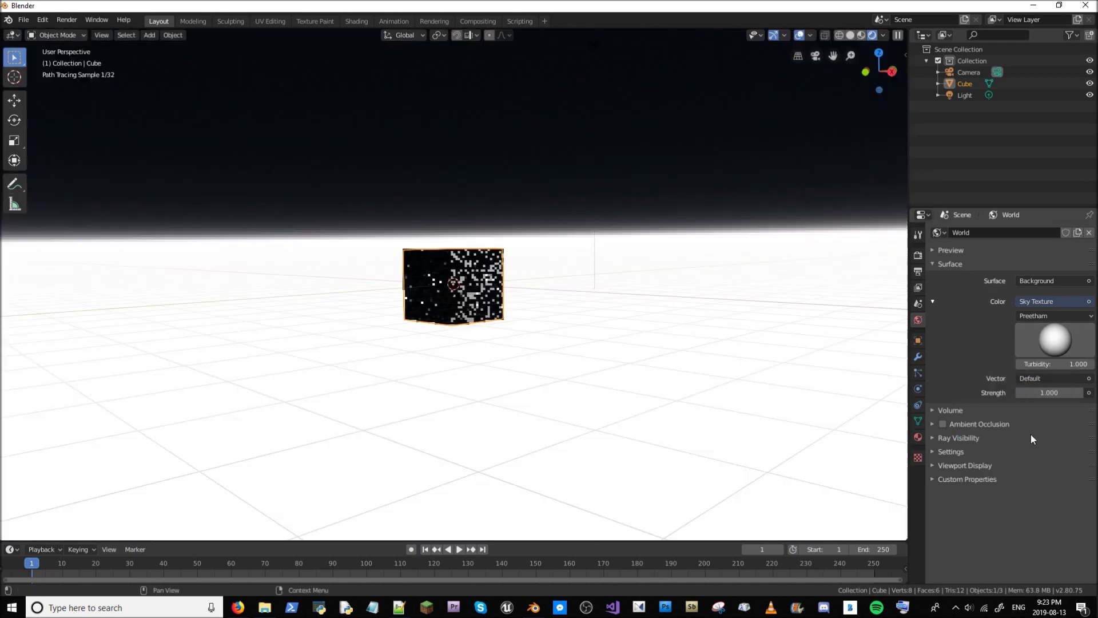
middle_click_drag(740, 323, 664, 330)
key("KP_0")
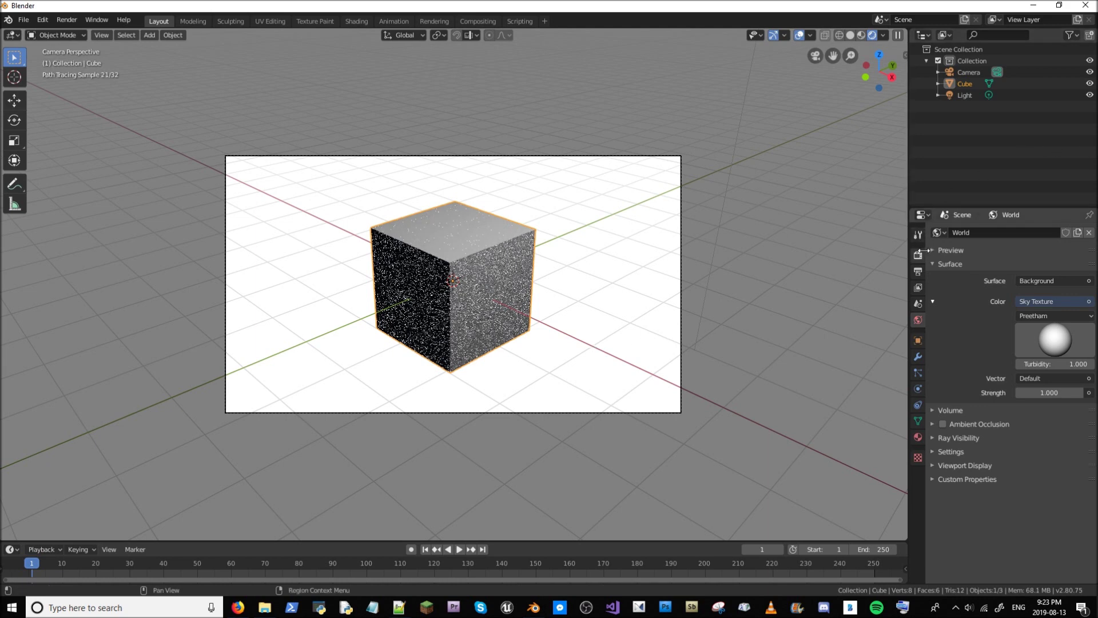
Step: Set the Armory Player camera to Scene in the render settings and launch the player
left_click(918, 234)
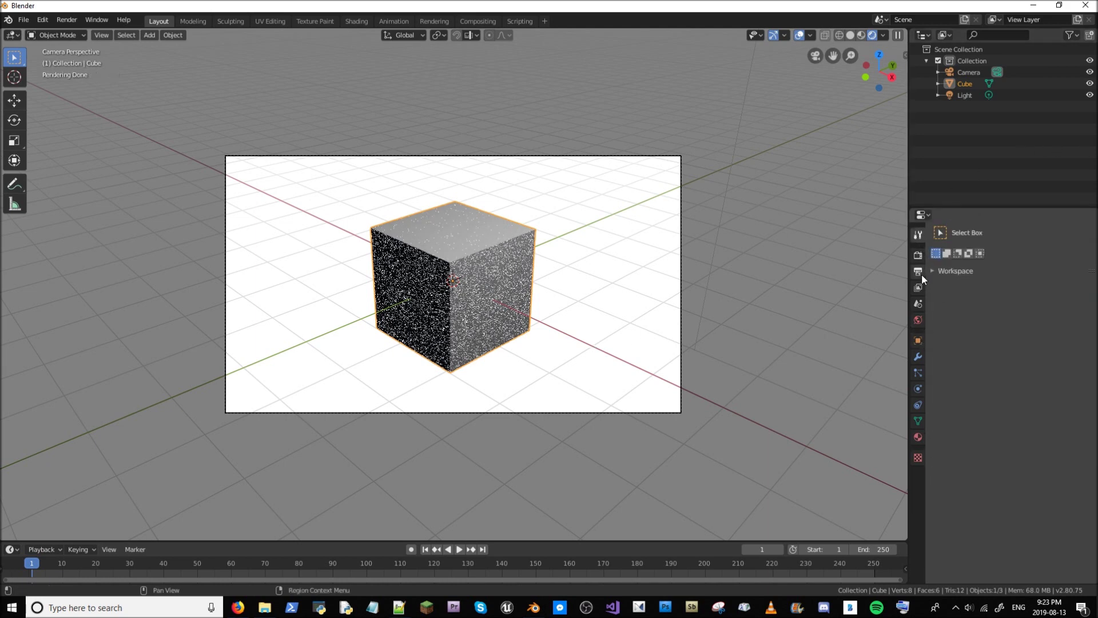
left_click(919, 256)
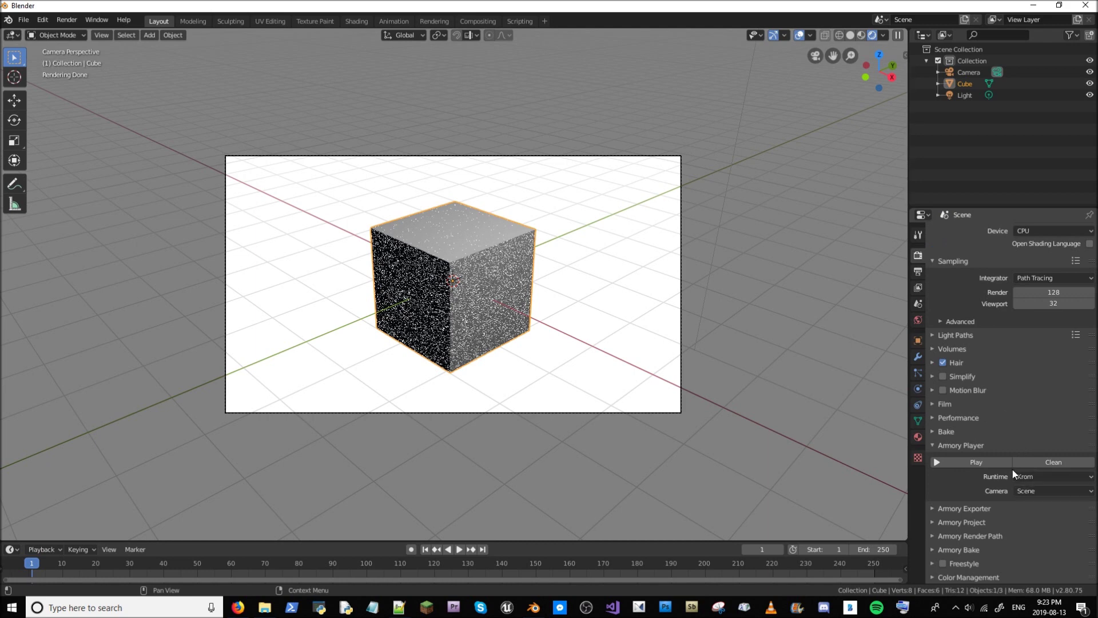
left_click(1031, 490)
left_click(1041, 515)
left_click(1038, 489)
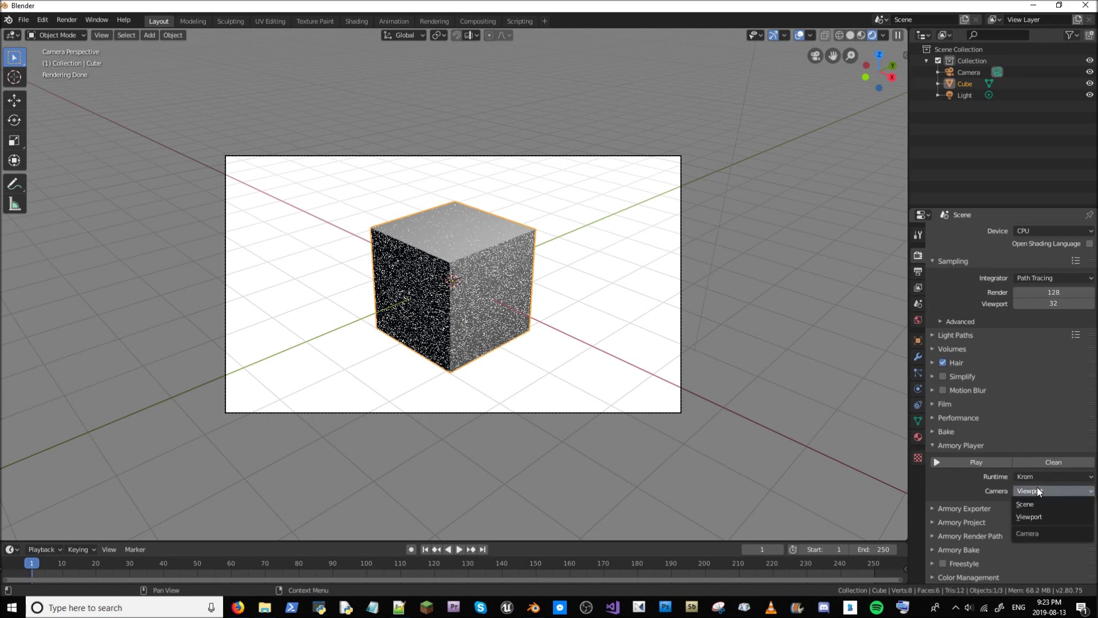
left_click(1031, 491)
left_click(1032, 503)
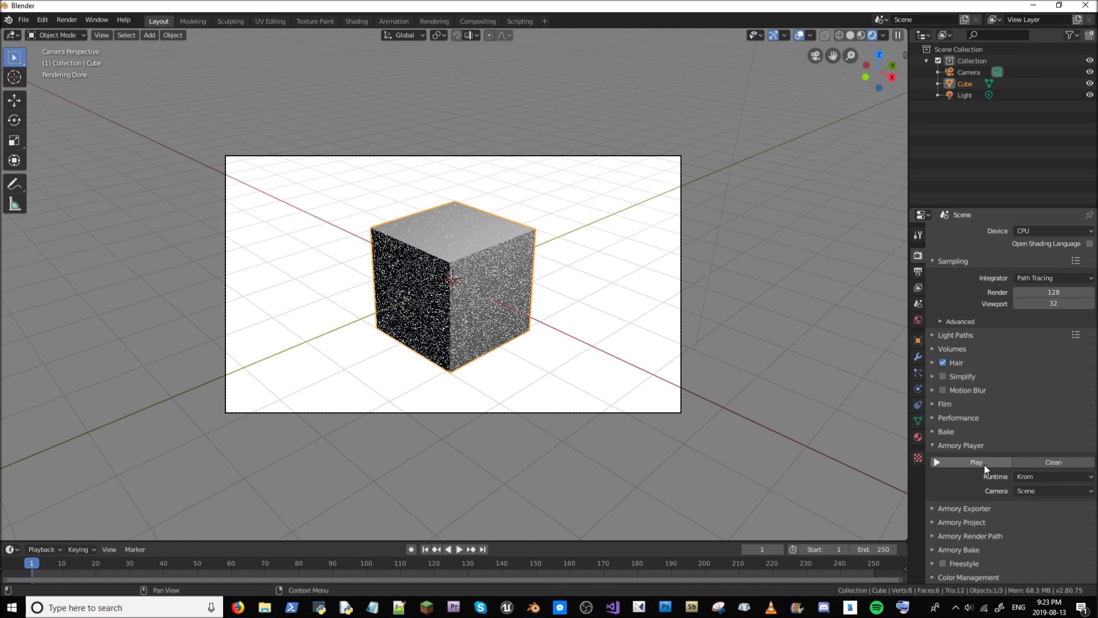
left_click(983, 464)
Step: Save the scene as t1.blend on the Desktop
key("ctrl+s")
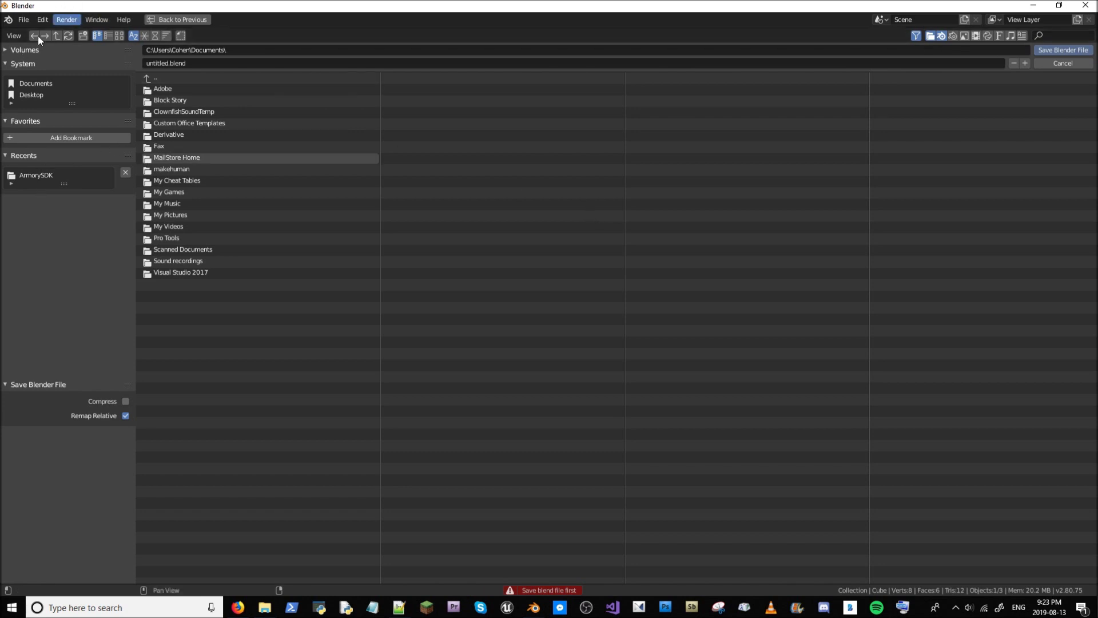
left_click(32, 97)
left_click(277, 61)
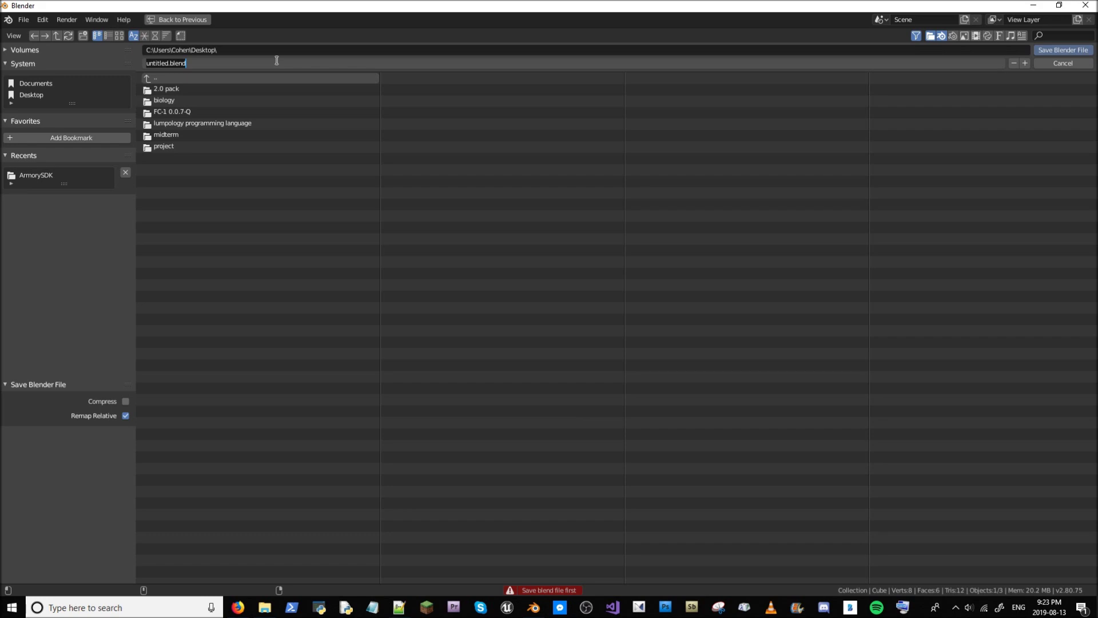
type("t1")
key("Return")
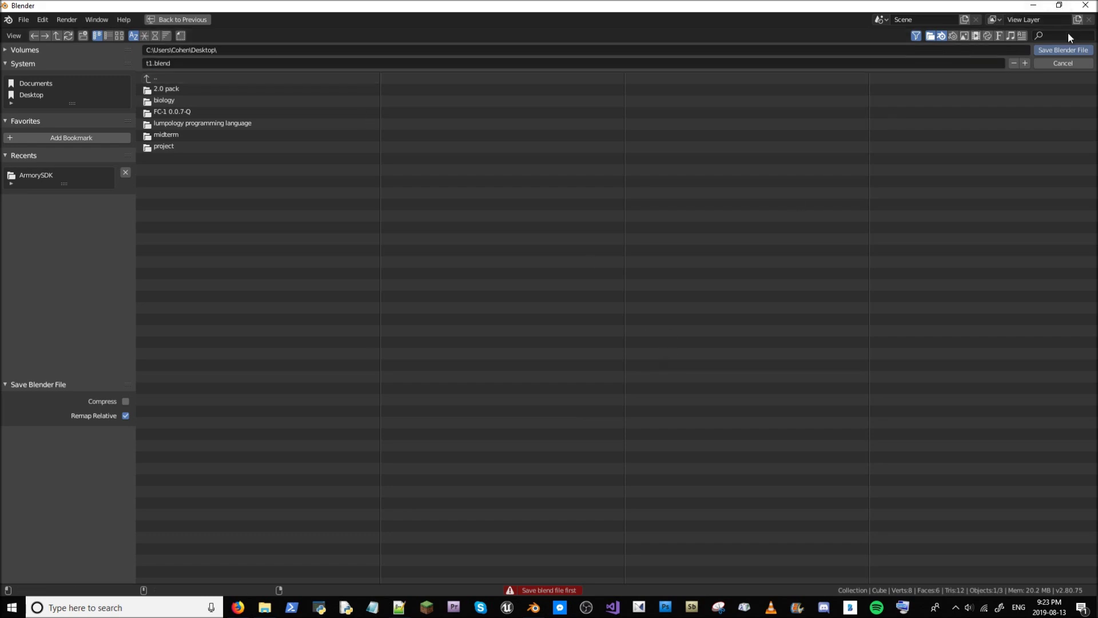
left_click(1062, 49)
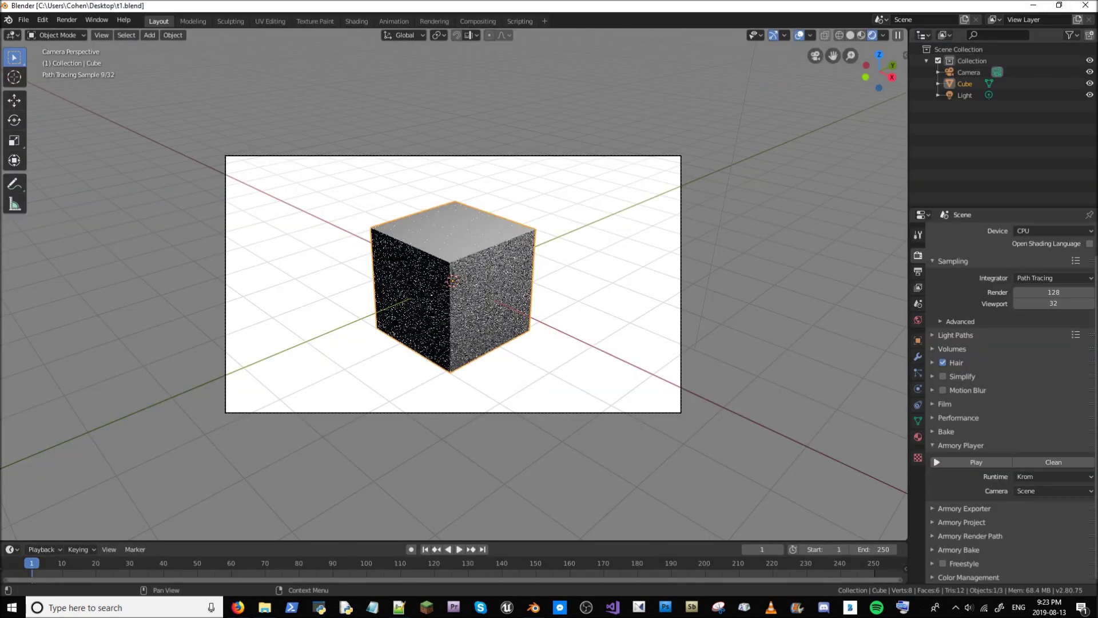
Step: Run t1 in the Krom player to see the cube against the sky, then close Krom
left_click(982, 462)
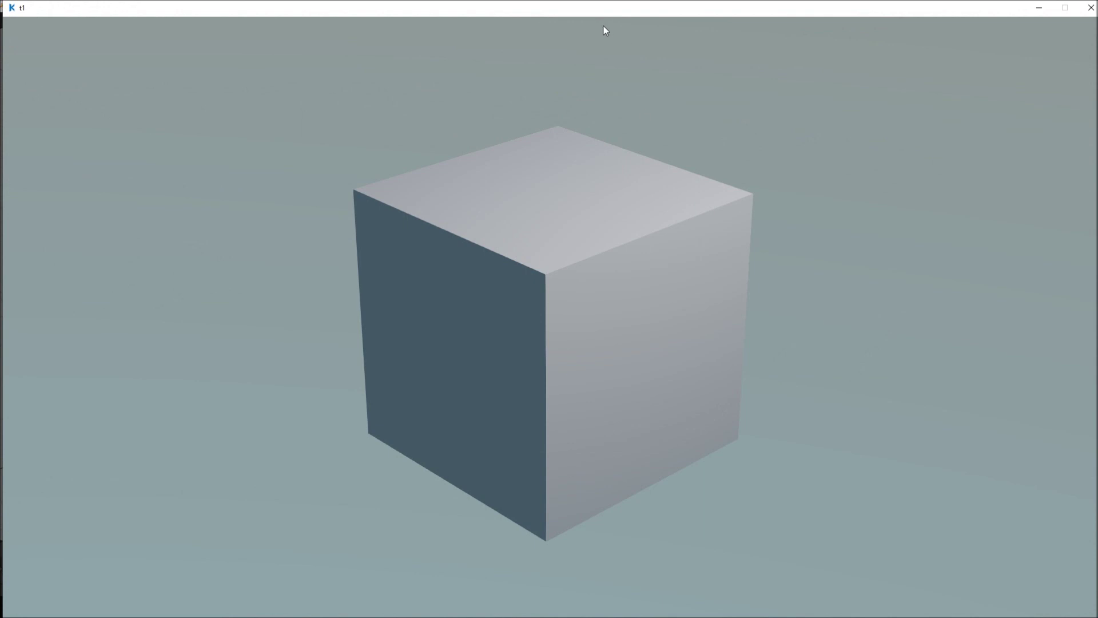
left_click_drag(480, 4, 564, 3)
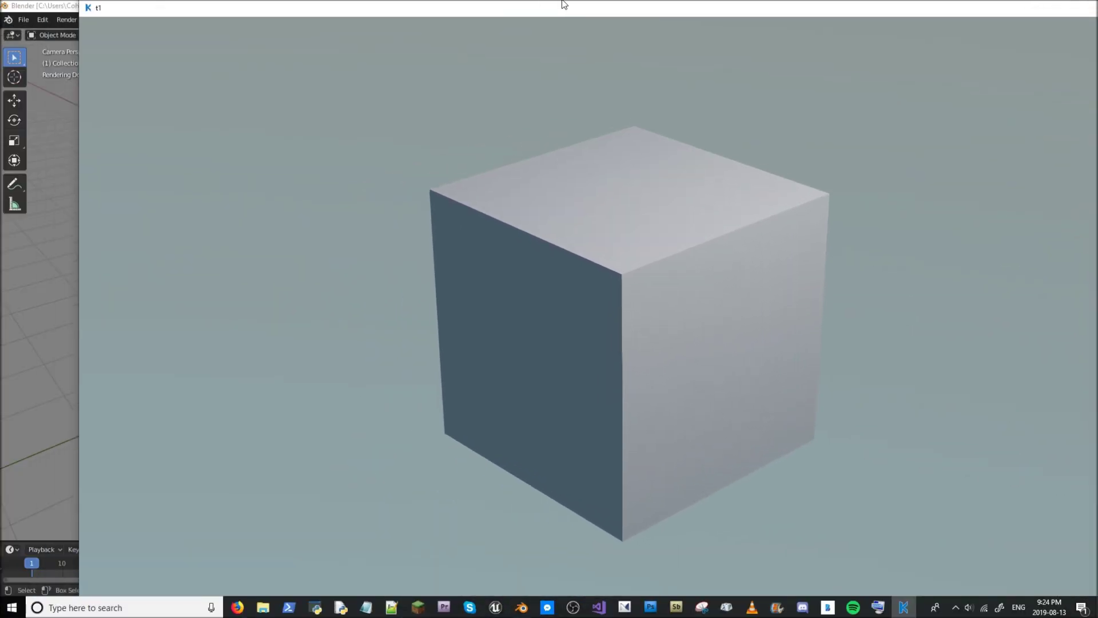
double_click(563, 5)
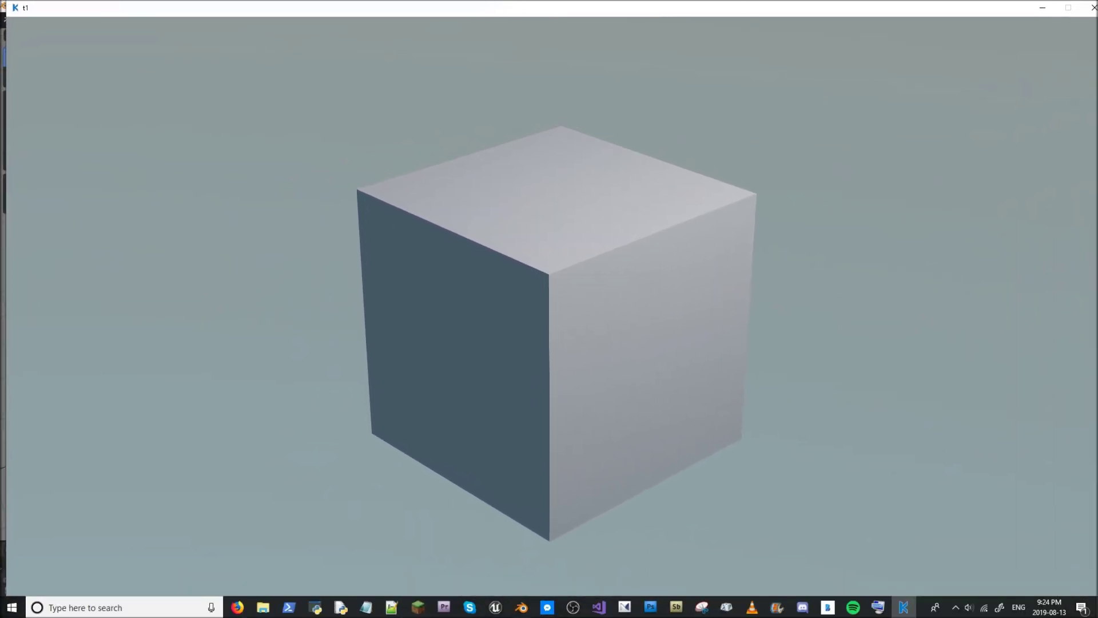
left_click(1093, 8)
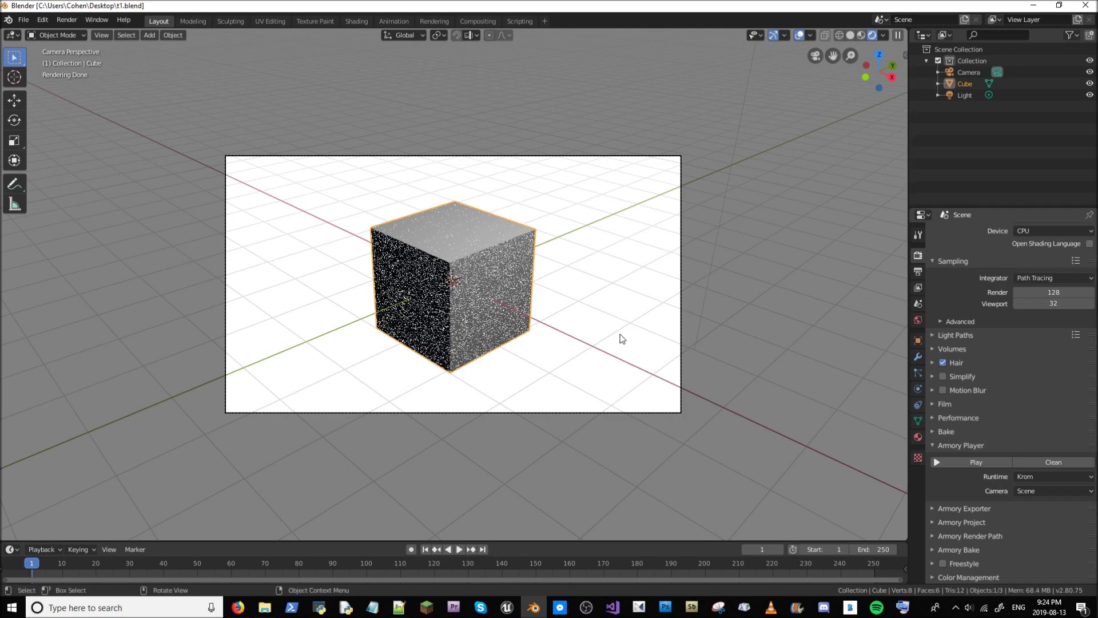
Step: Orbit out of the camera view and switch the viewport to wireframe shading
middle_click_drag(627, 378, 613, 348)
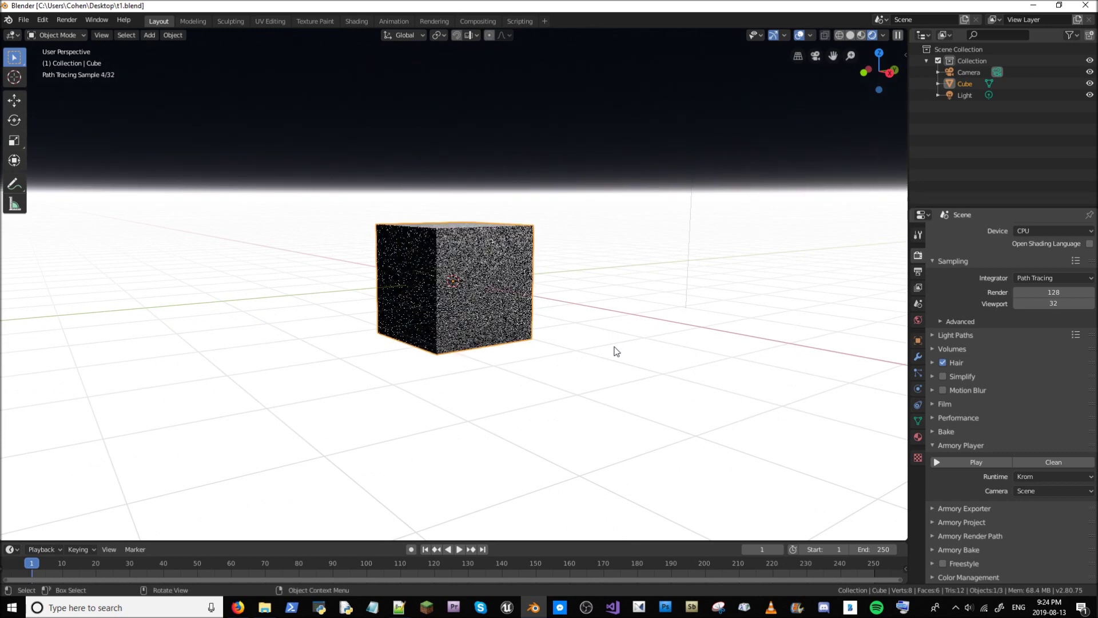
key("shift+z")
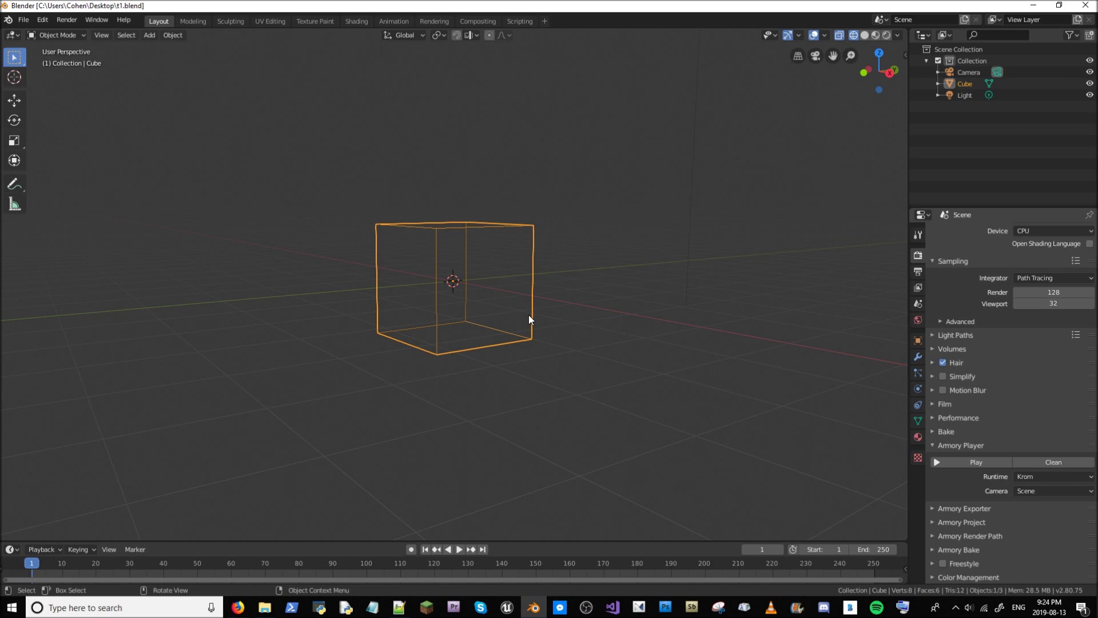
key("alt")
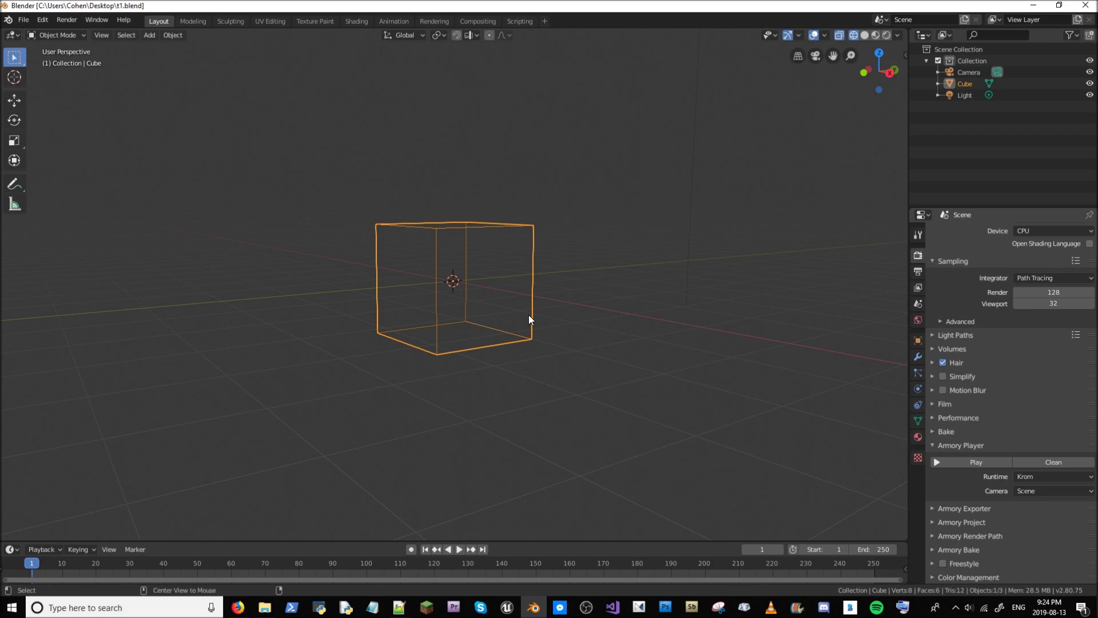